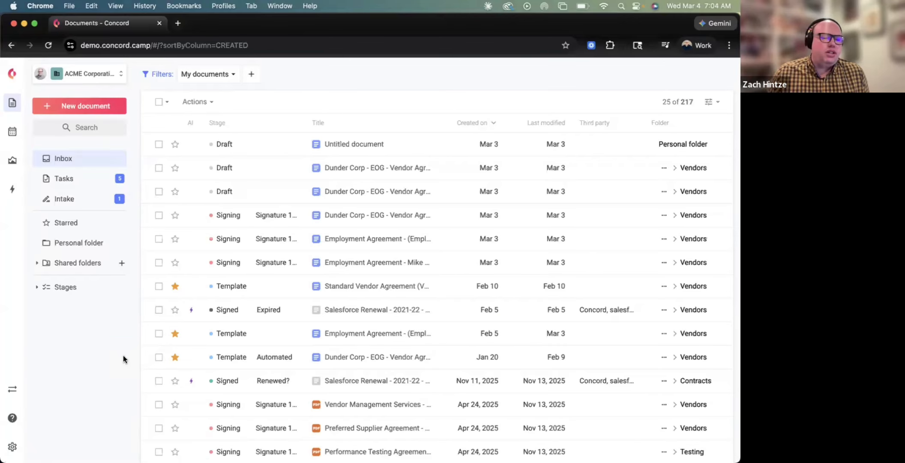
Go to the personal details settings page using the Settings gear in the sidebar.
left_click(13, 447)
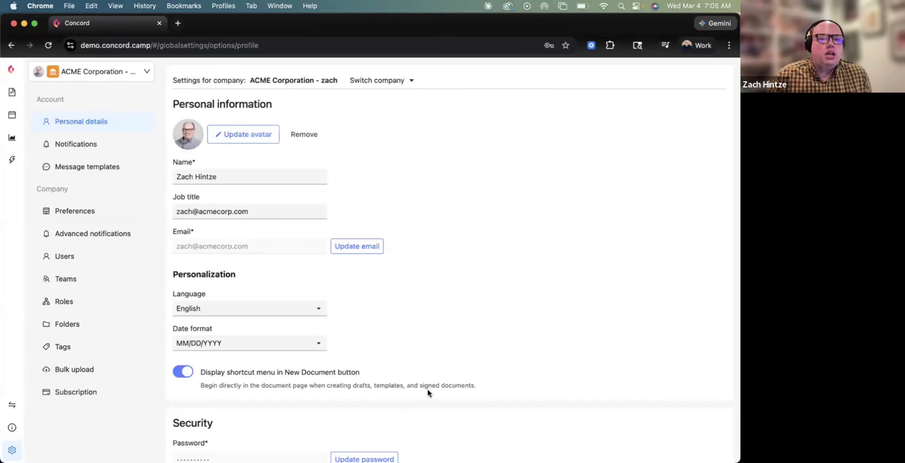
scroll(427, 389, "down", 3)
scroll(397, 394, "up", 3)
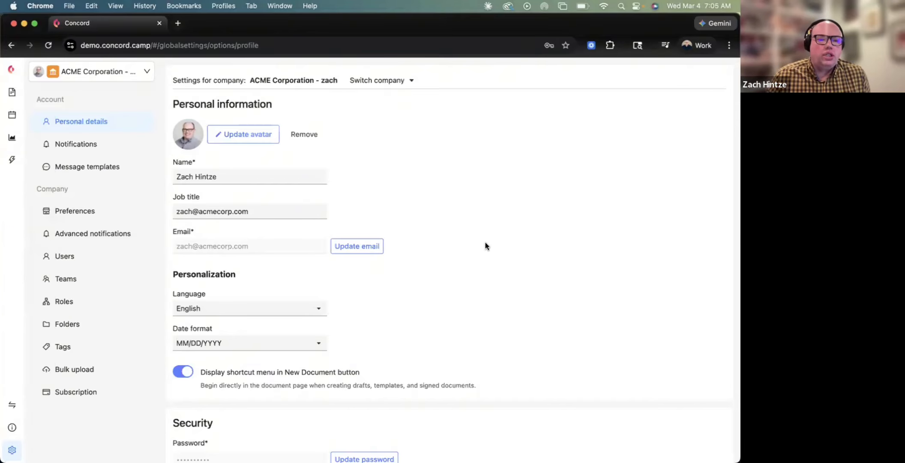
scroll(485, 245, "down", 3)
scroll(485, 244, "up", 4)
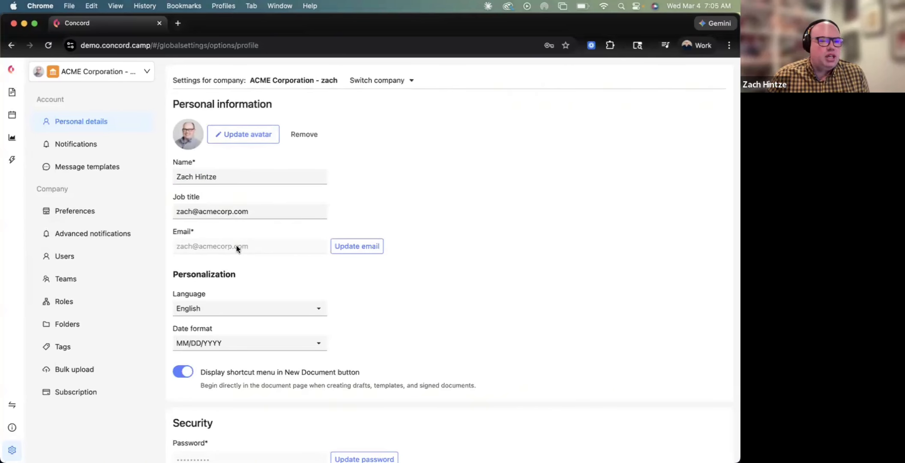
Leave the date format at MM/DD/YYYY and return to the Documents list.
scroll(390, 278, "down", 3)
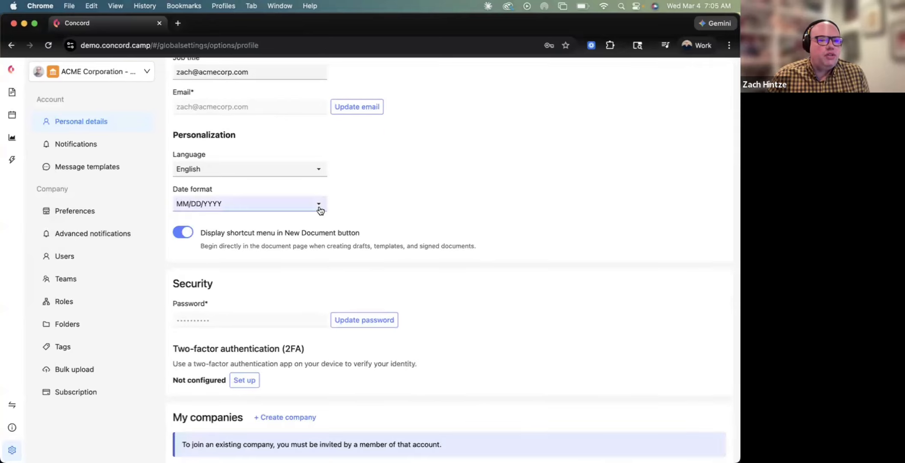
left_click(319, 209)
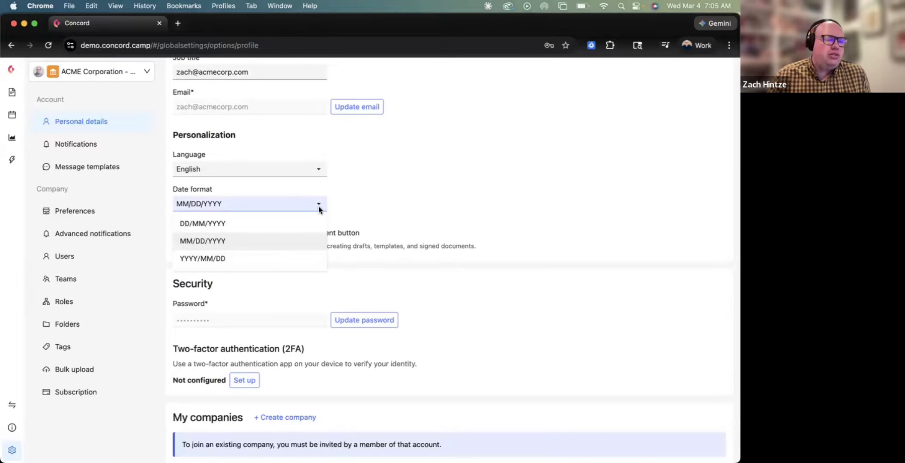
left_click(423, 206)
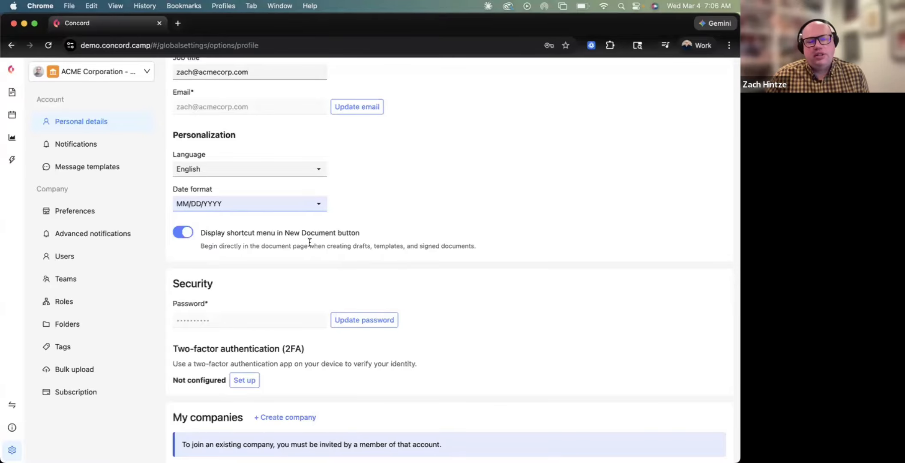
left_click(13, 70)
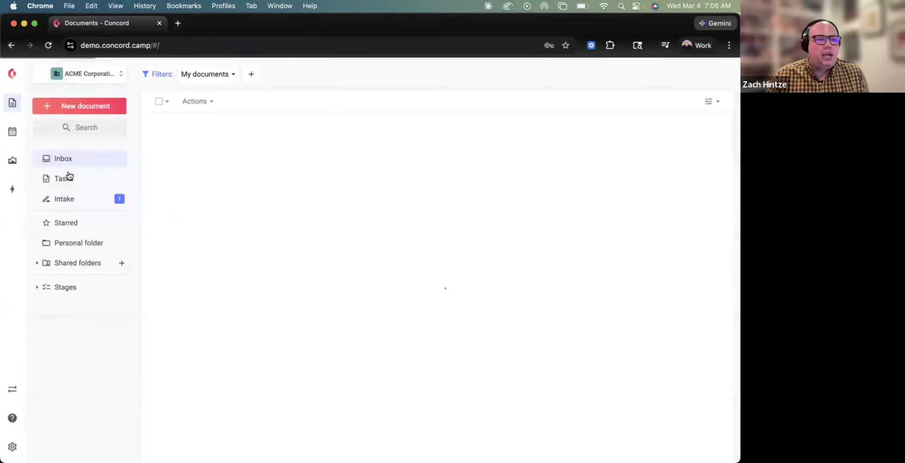
Browse the New document options, including New document to sign, then return to personal settings.
left_click(89, 107)
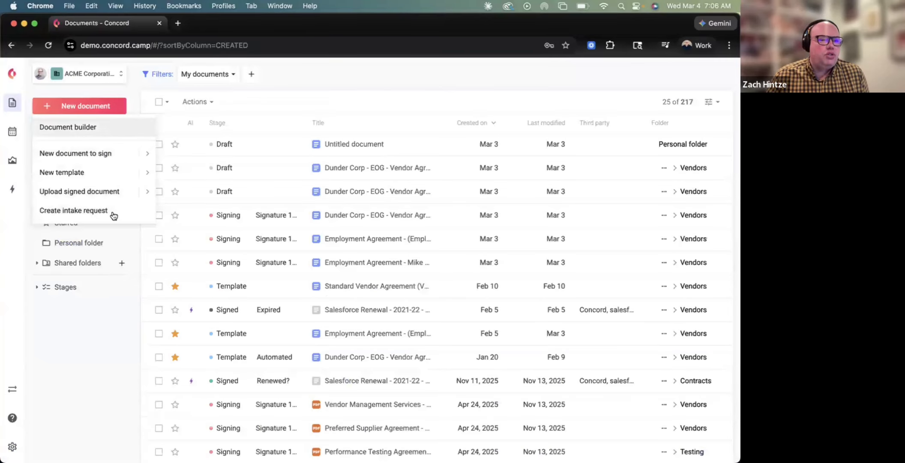
mouse_move(122, 162)
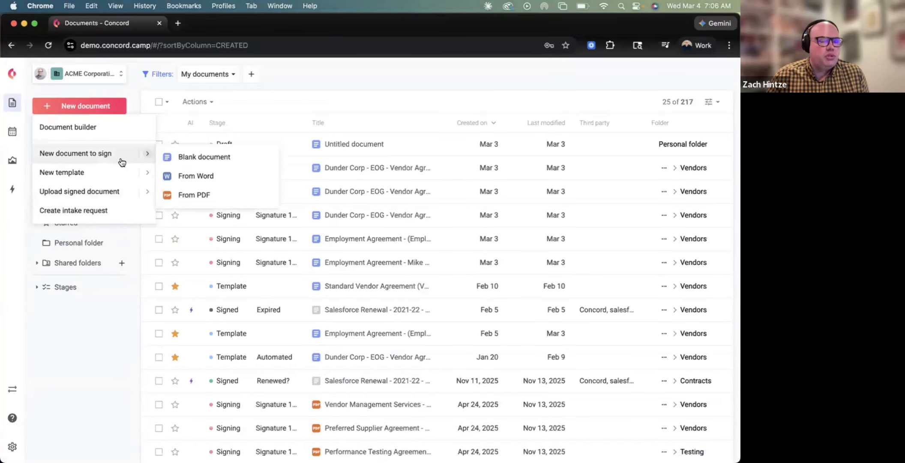
left_click(15, 80)
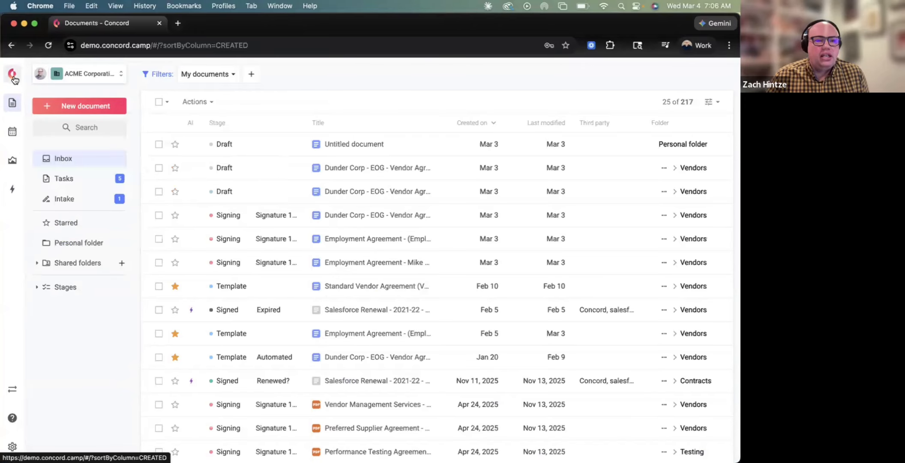
left_click(12, 447)
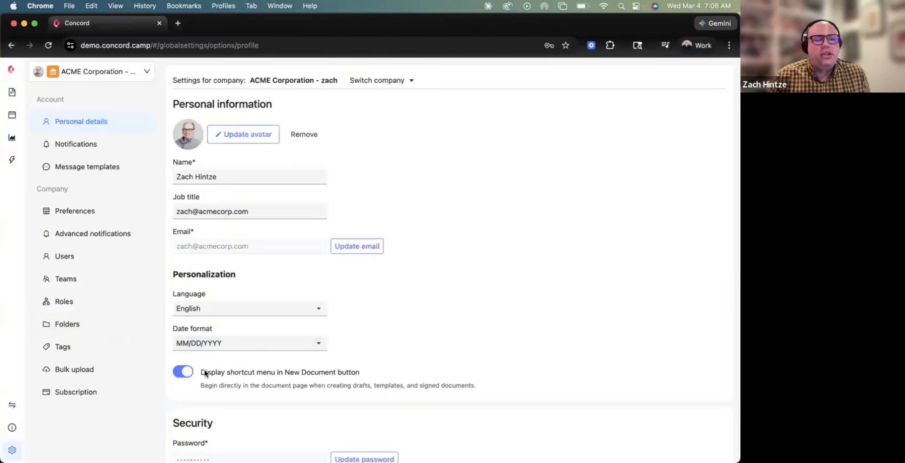
scroll(205, 372, "down", 3)
Look through the My companies table, then switch to the Notifications settings.
scroll(196, 311, "down", 3)
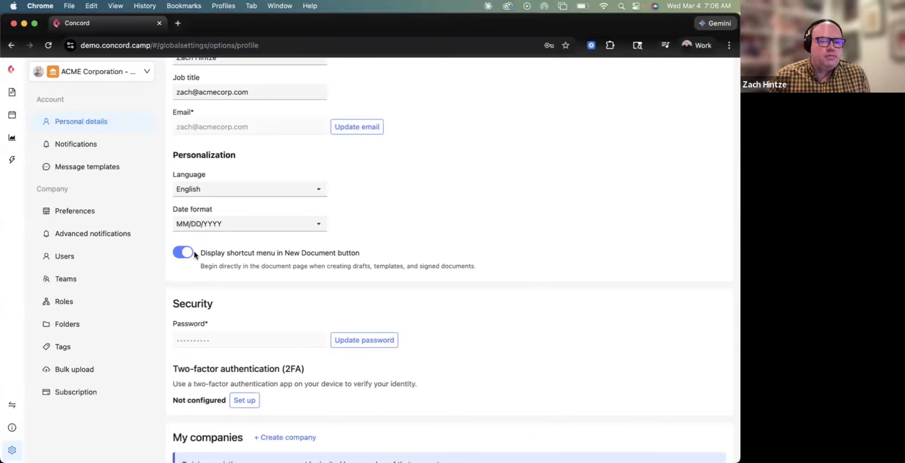
scroll(194, 253, "down", 4)
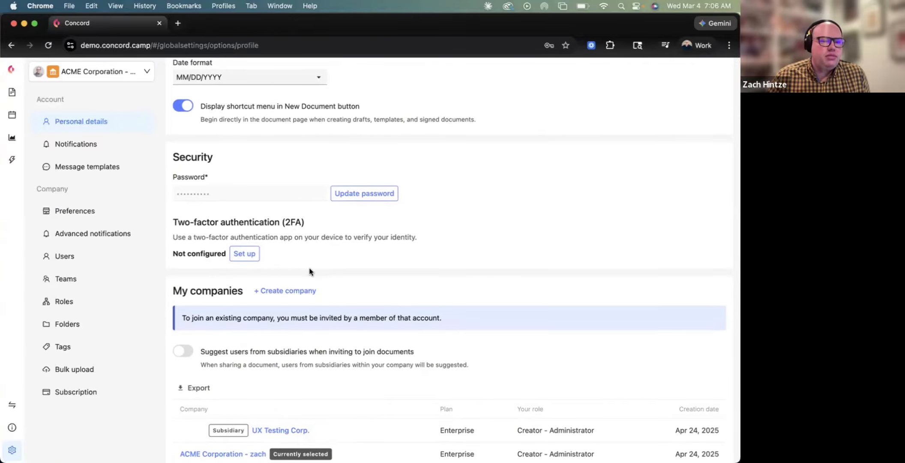
scroll(321, 240, "down", 1)
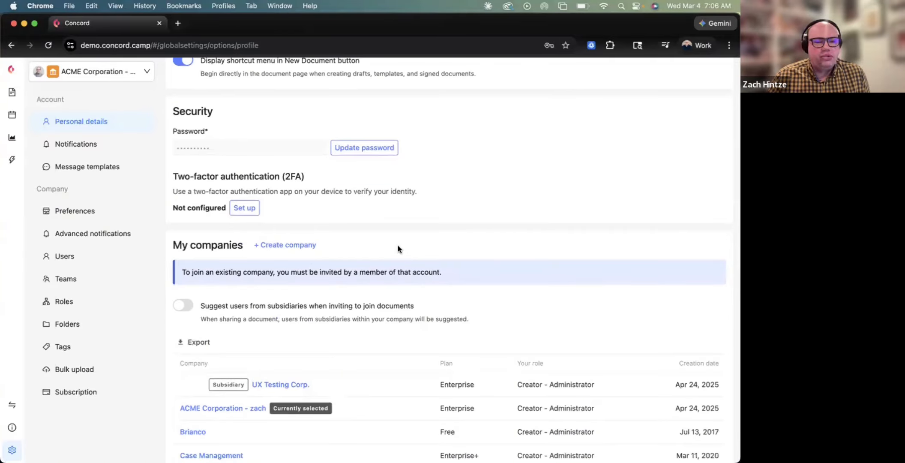
scroll(398, 246, "down", 3)
scroll(386, 163, "up", 2)
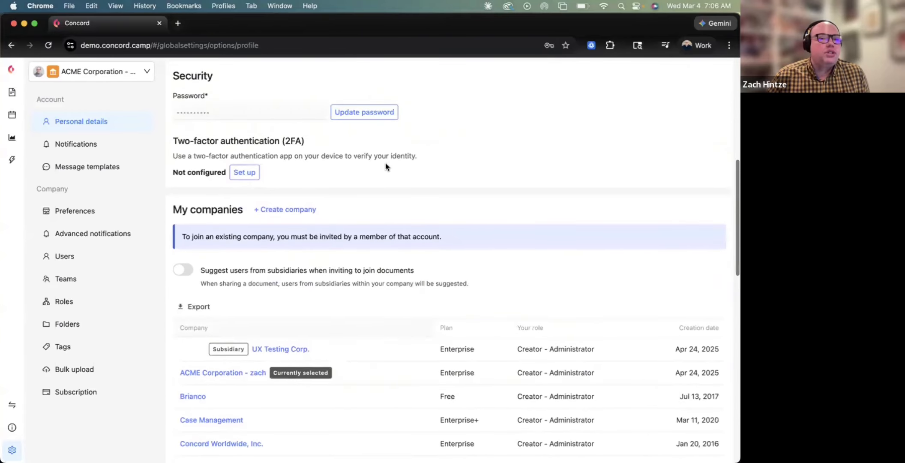
scroll(475, 222, "up", 2)
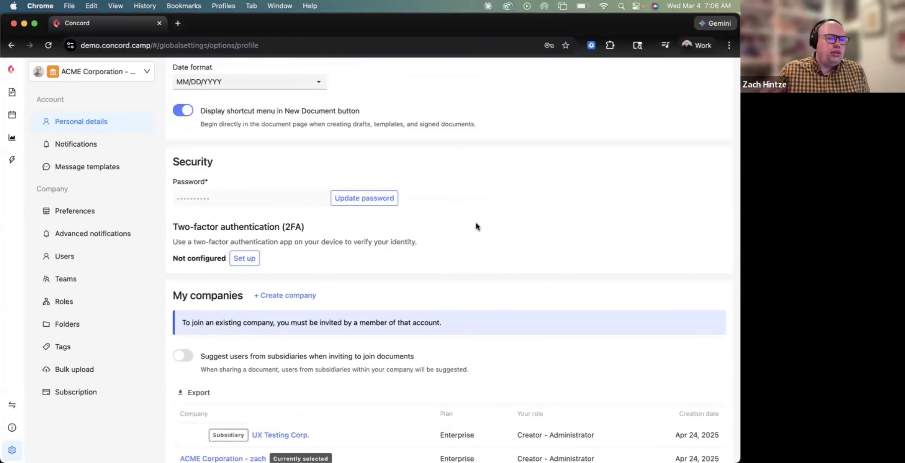
scroll(363, 281, "down", 4)
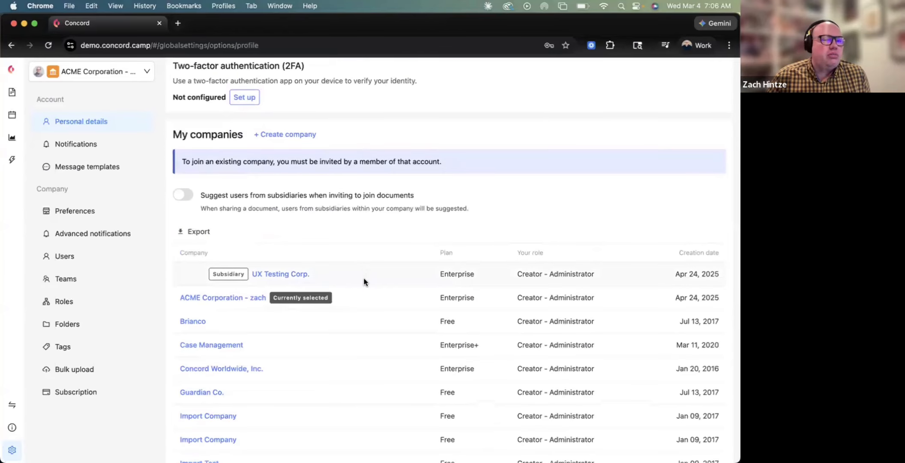
scroll(334, 306, "down", 2)
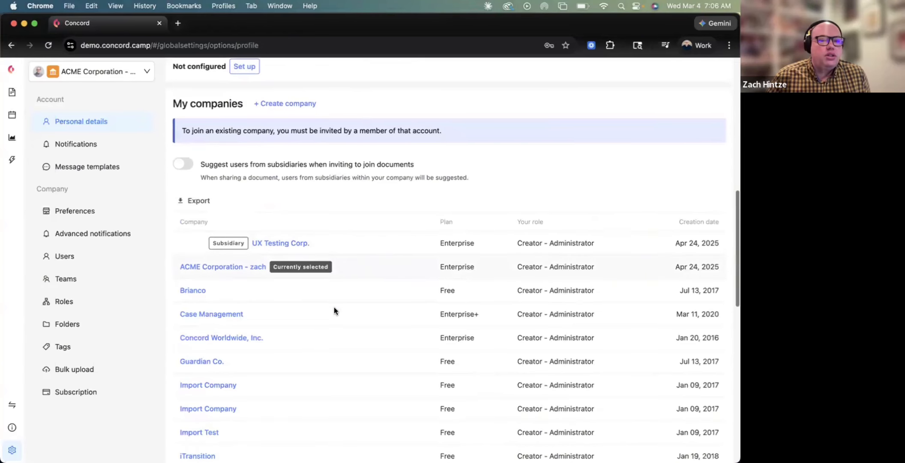
scroll(311, 379, "down", 12)
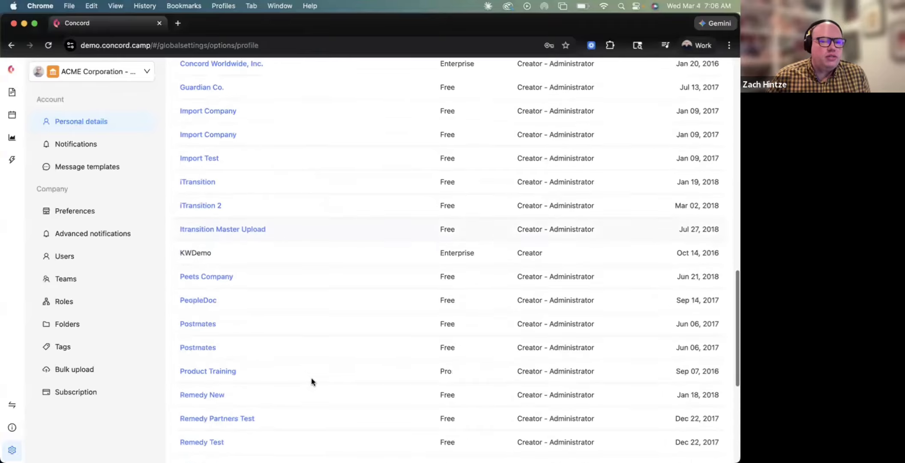
scroll(311, 378, "up", 12)
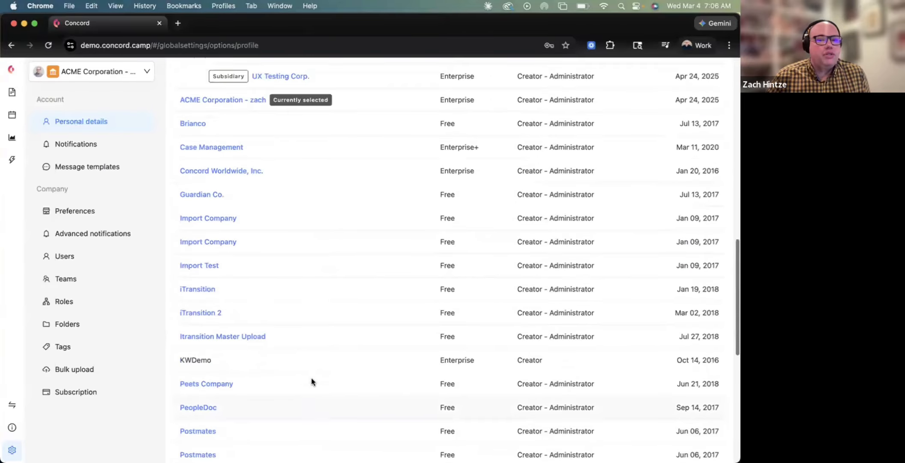
scroll(313, 373, "up", 3)
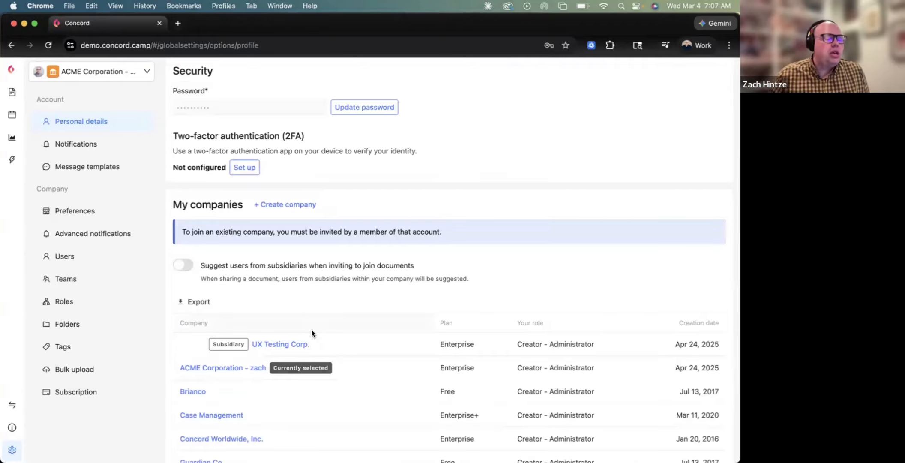
scroll(311, 332, "up", 9)
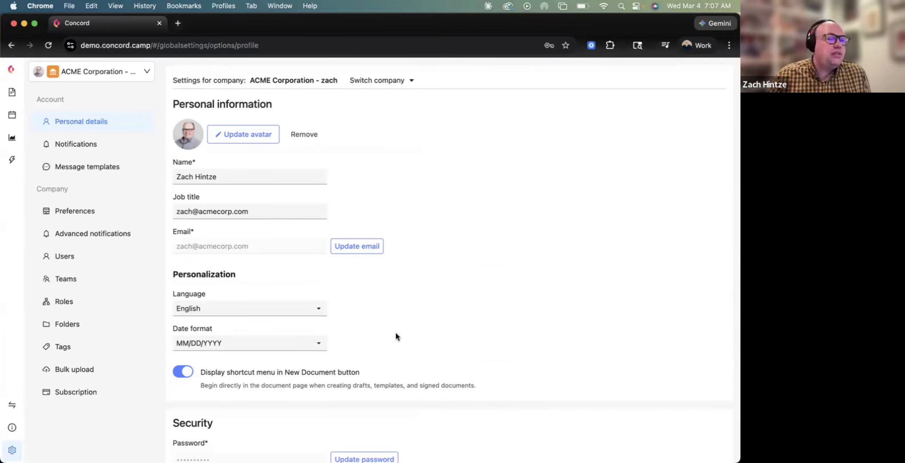
scroll(395, 335, "down", 10)
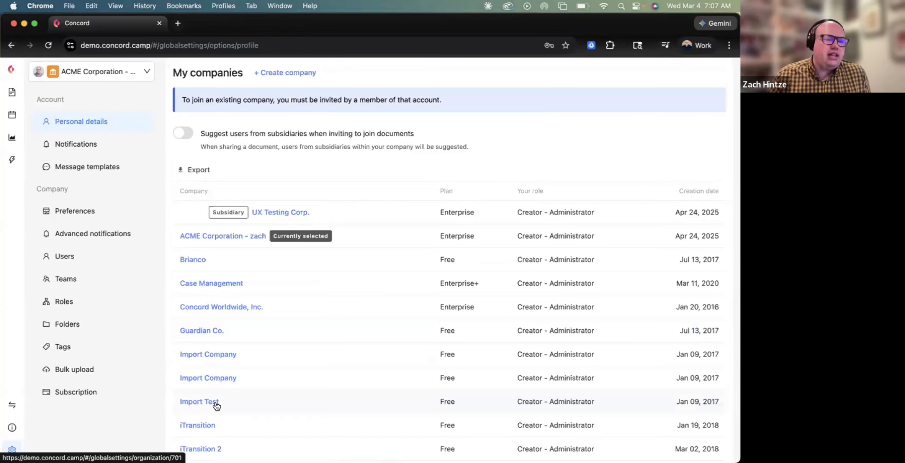
scroll(281, 393, "up", 2)
scroll(282, 393, "up", 10)
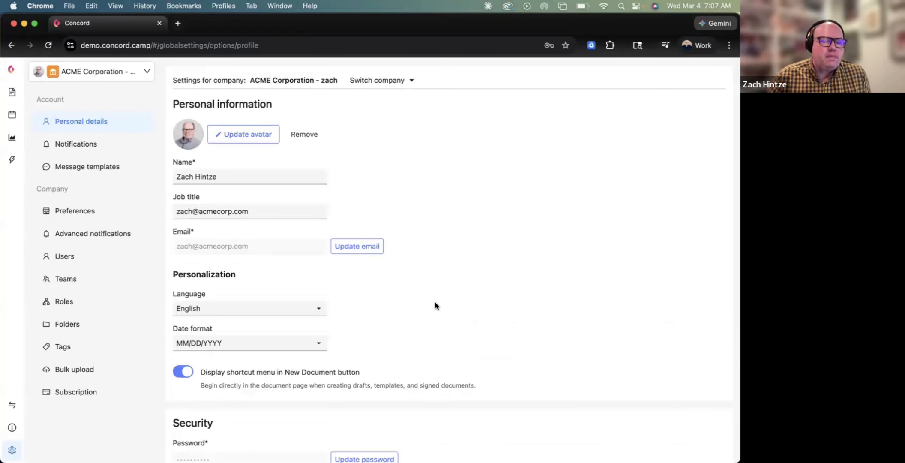
left_click(75, 152)
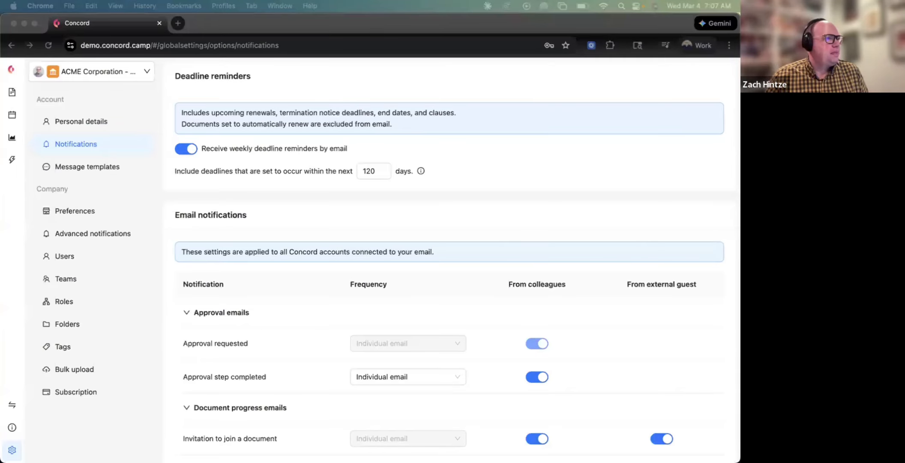
Drag the Gmail tab into this window to show the weekly deadline reminder e-mail.
left_click_drag(390, 56, 378, 25)
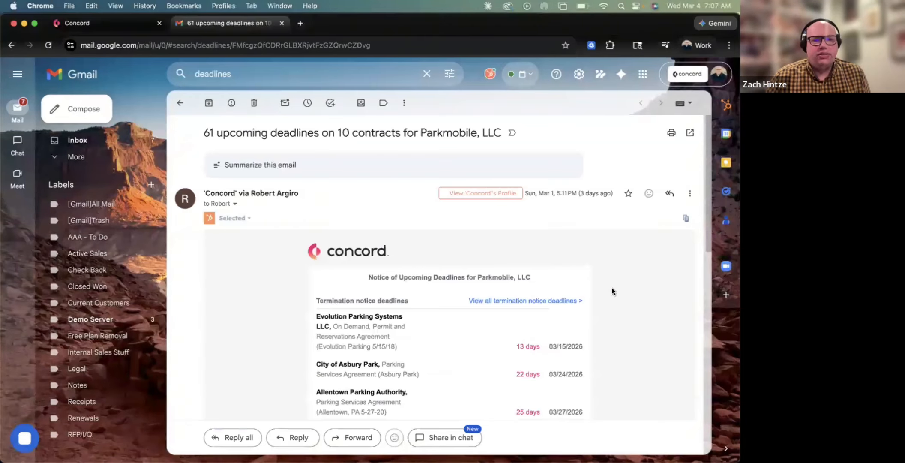
Skim the upcoming-deadlines e-mail, then go back to Concord's notification settings.
scroll(611, 289, "down", 6)
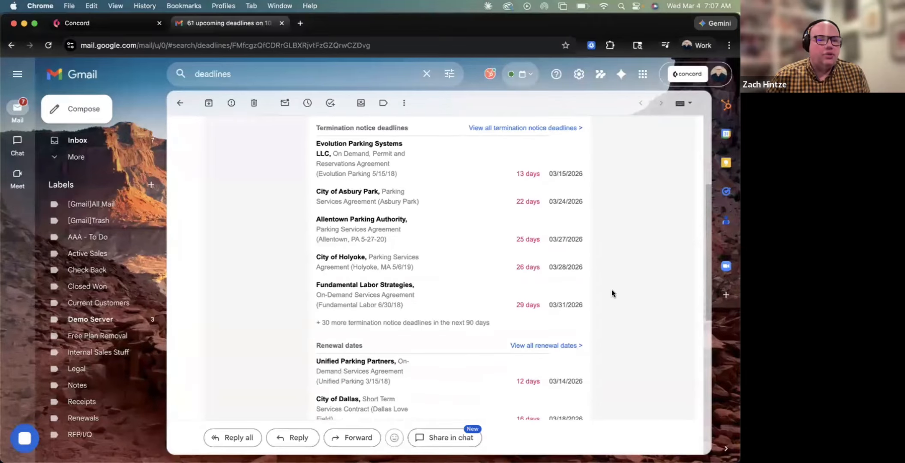
scroll(611, 293, "down", 1)
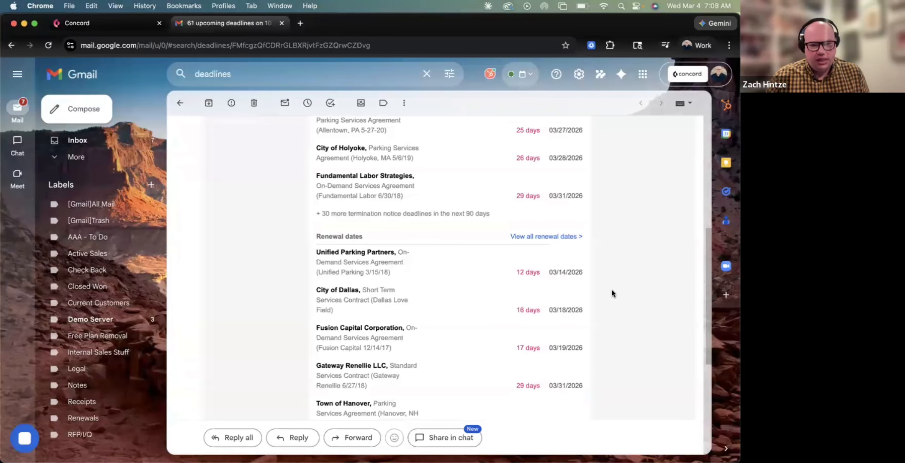
scroll(611, 290, "up", 7)
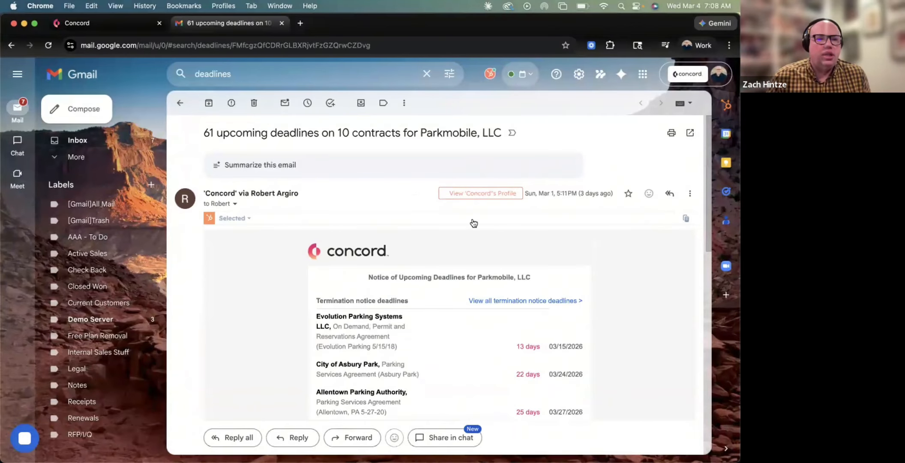
left_click(66, 25)
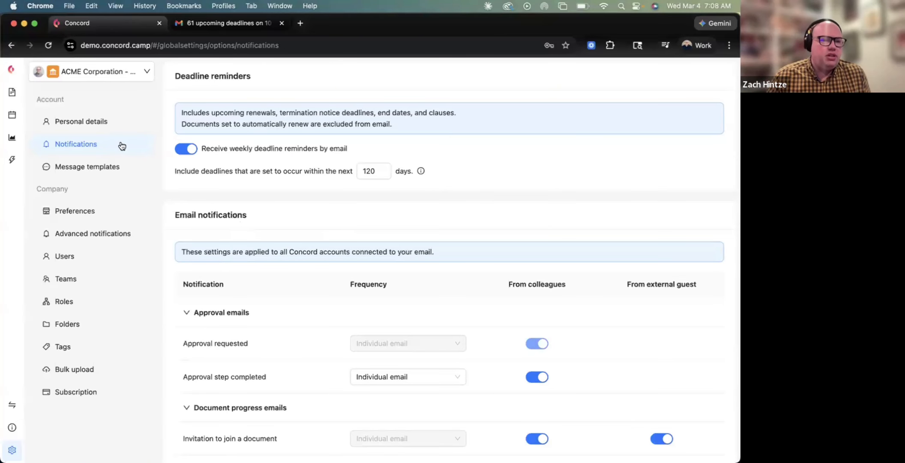
left_click(184, 150)
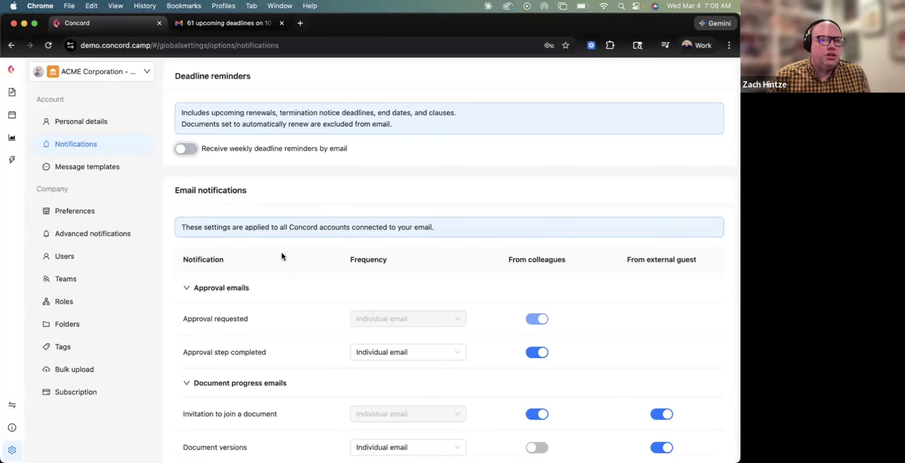
left_click(193, 152)
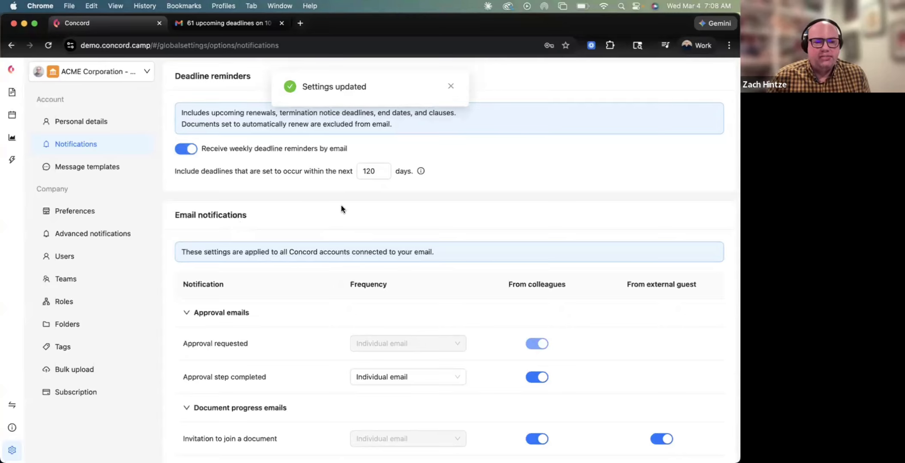
scroll(398, 231, "down", 2)
scroll(398, 231, "down", 5)
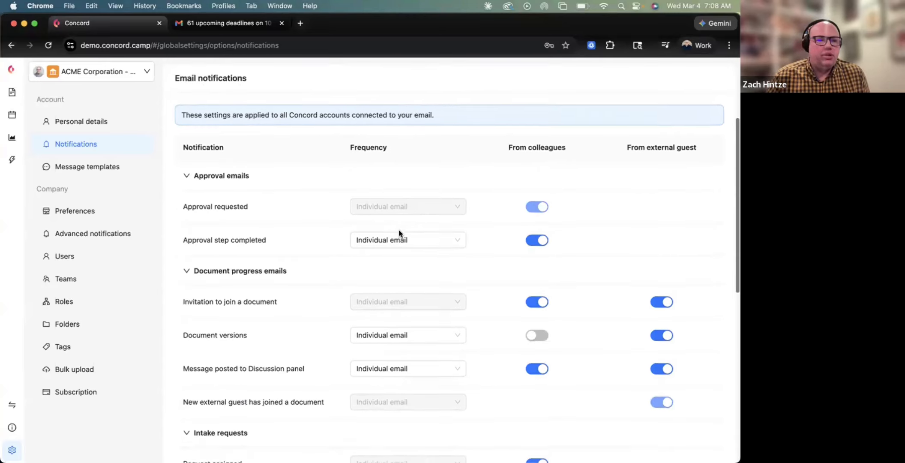
scroll(399, 231, "down", 1)
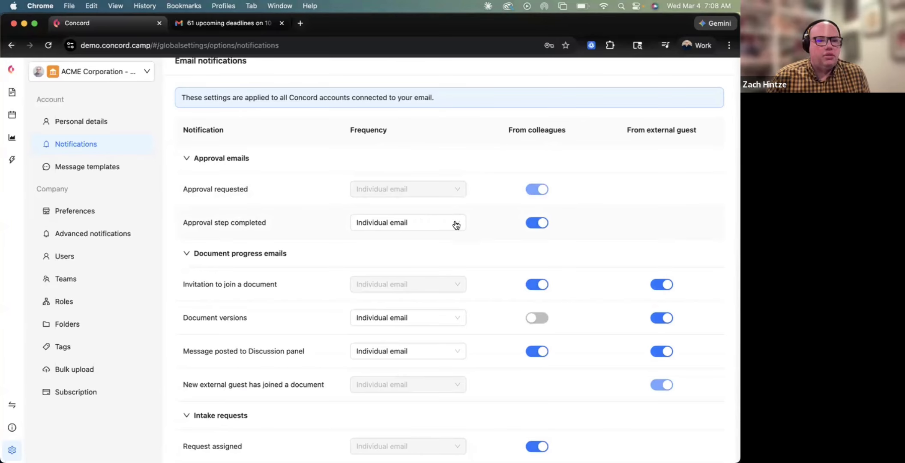
left_click(443, 224)
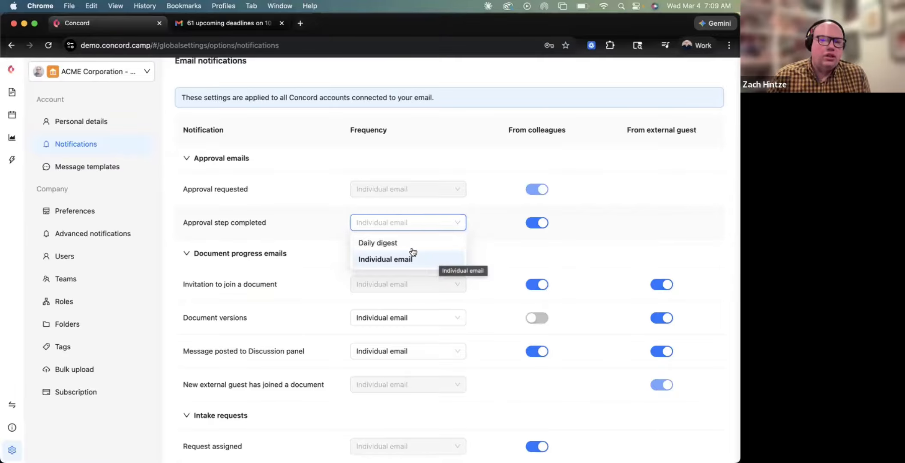
left_click(487, 248)
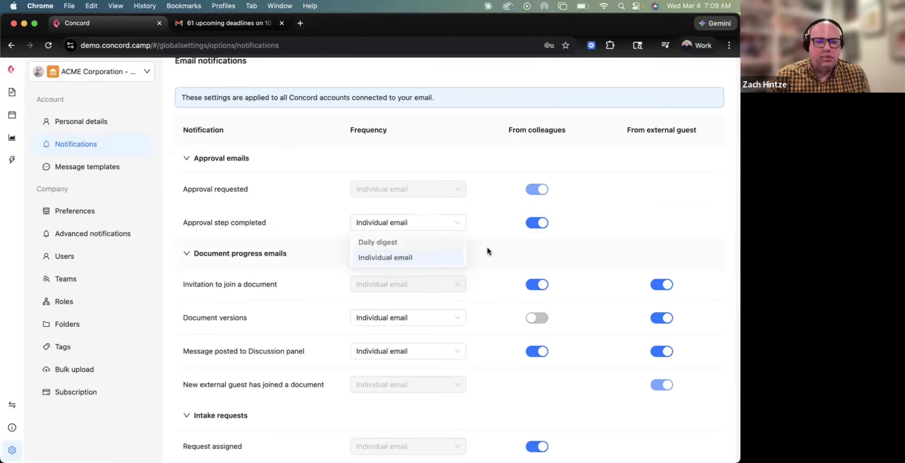
left_click(441, 227)
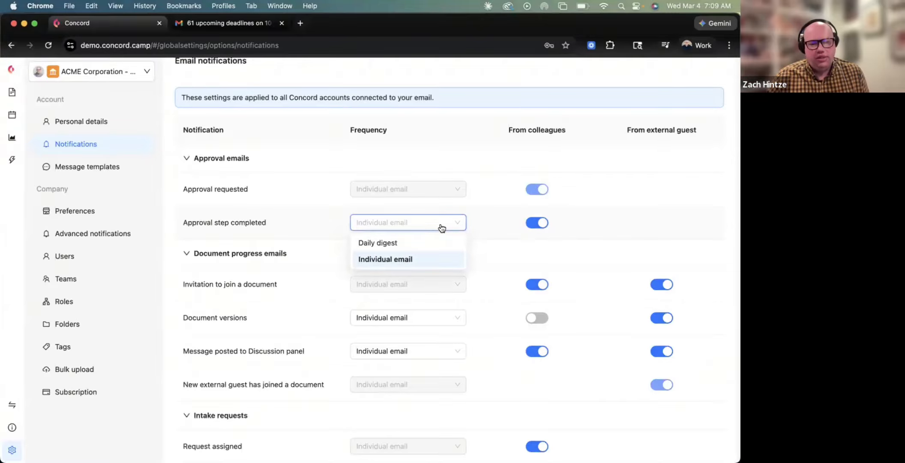
left_click(503, 241)
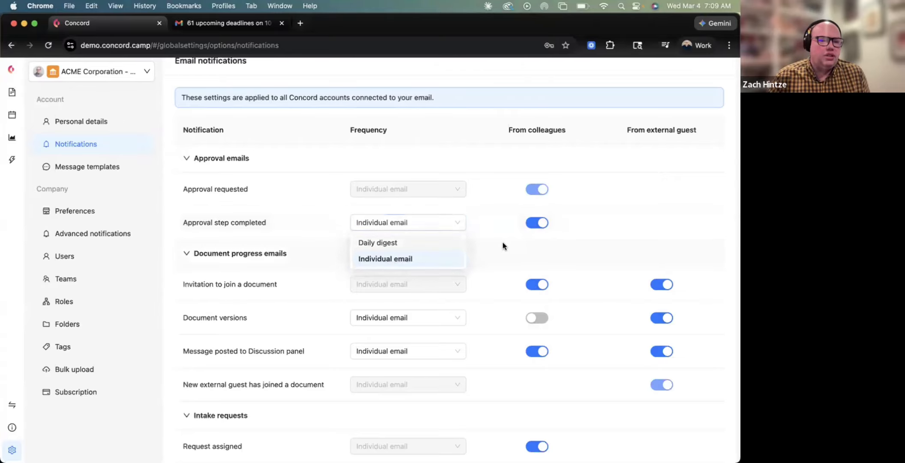
scroll(487, 248, "down", 3)
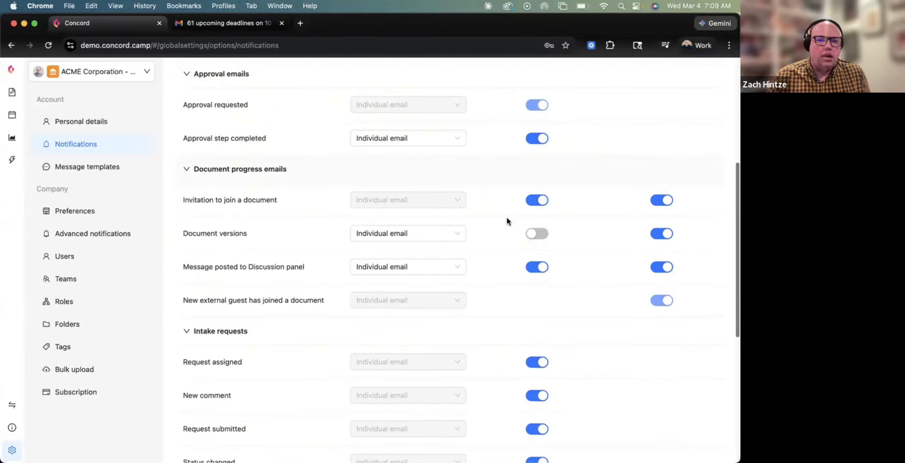
left_click(446, 234)
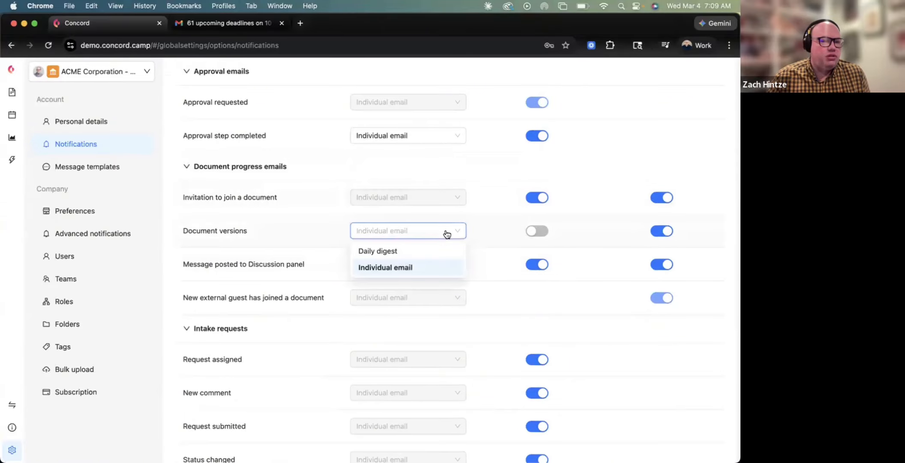
left_click(453, 267)
left_click(454, 264)
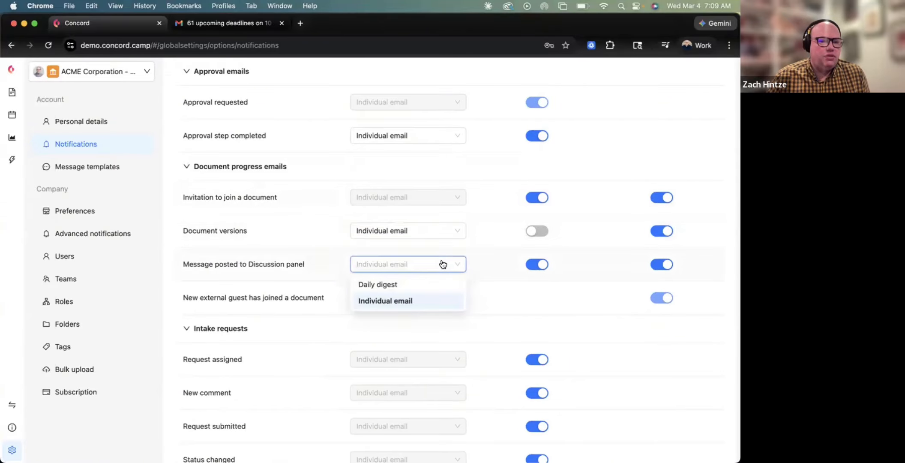
left_click(454, 264)
scroll(494, 250, "up", 5)
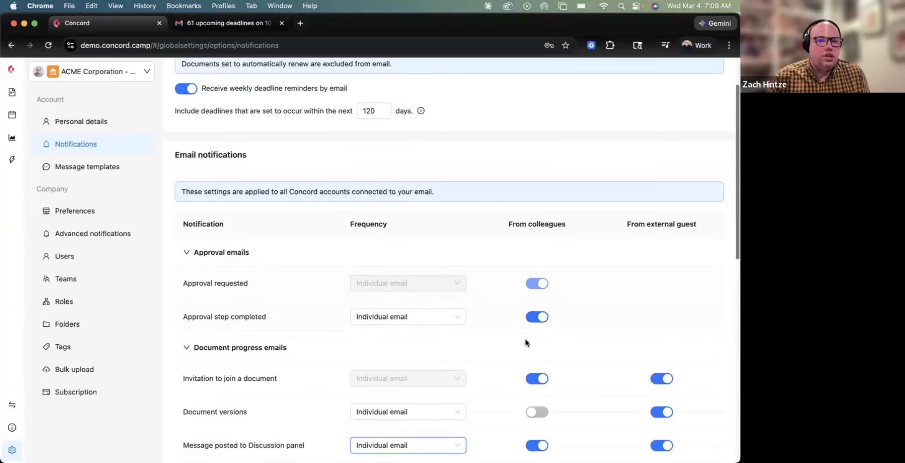
scroll(535, 377, "down", 3)
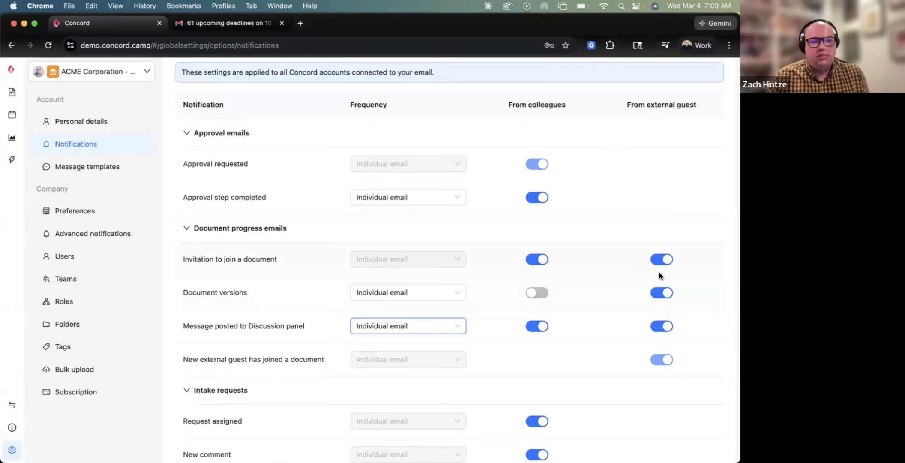
scroll(542, 294, "down", 8)
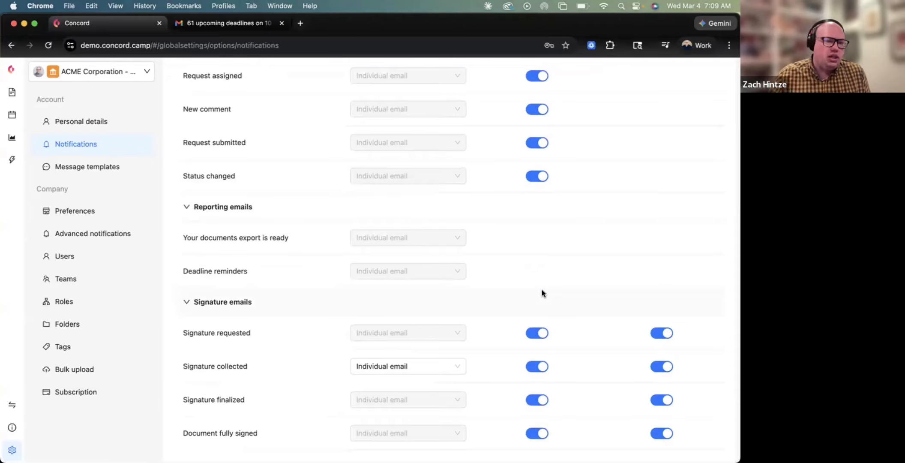
scroll(541, 291, "up", 3)
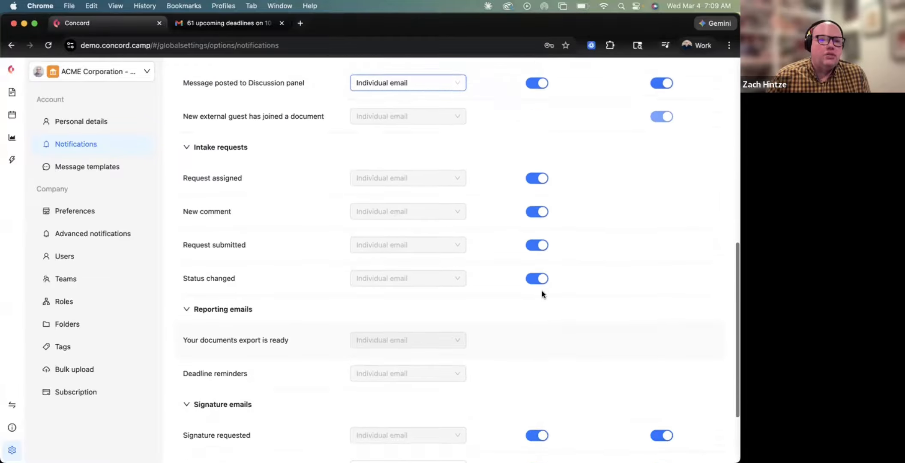
scroll(540, 294, "up", 10)
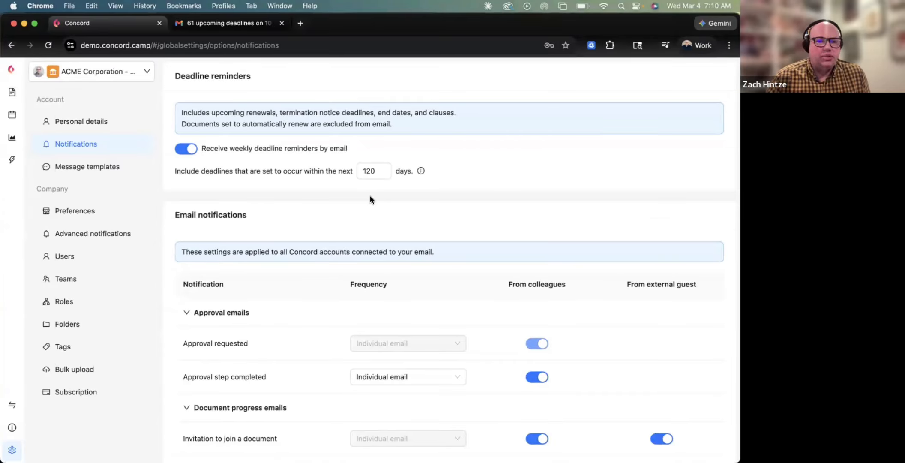
left_click(371, 171)
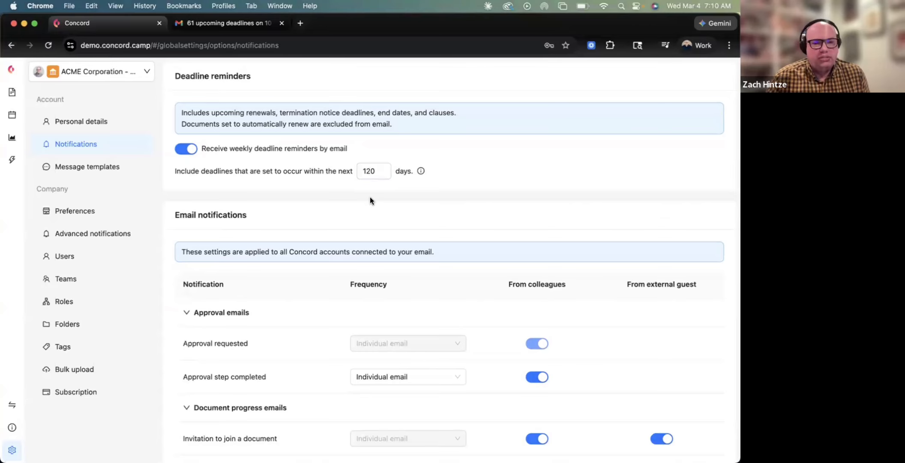
left_click(118, 172)
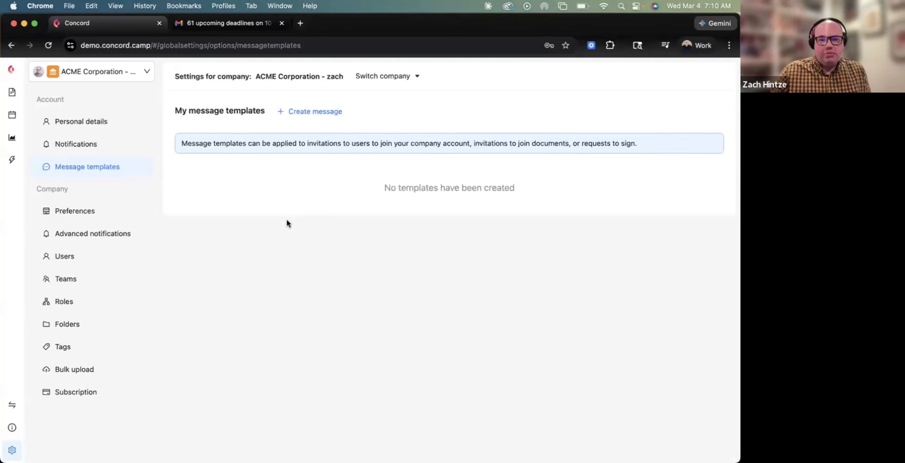
Start a new message template and put the cursor in its Title field.
left_click(297, 113)
left_click(229, 231)
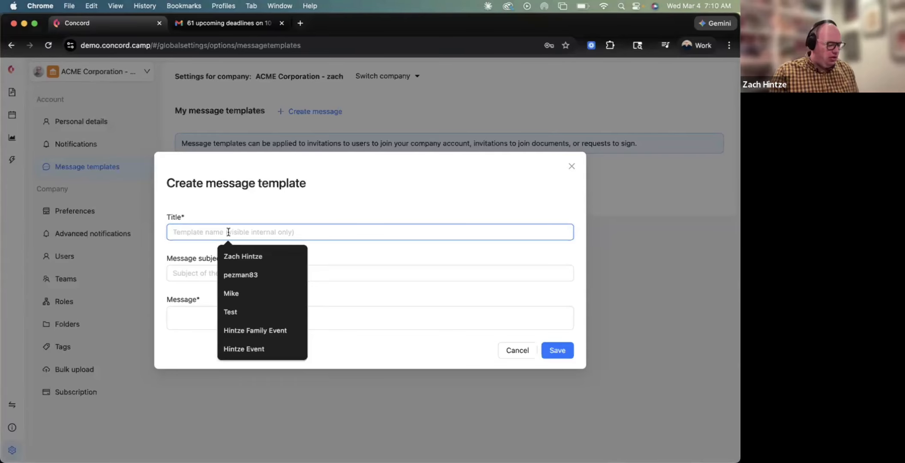
Title the template 'HR Template' with subject 'Welcome To The Team - Concord'.
type("HR")
key("BackSpace")
key("BackSpace")
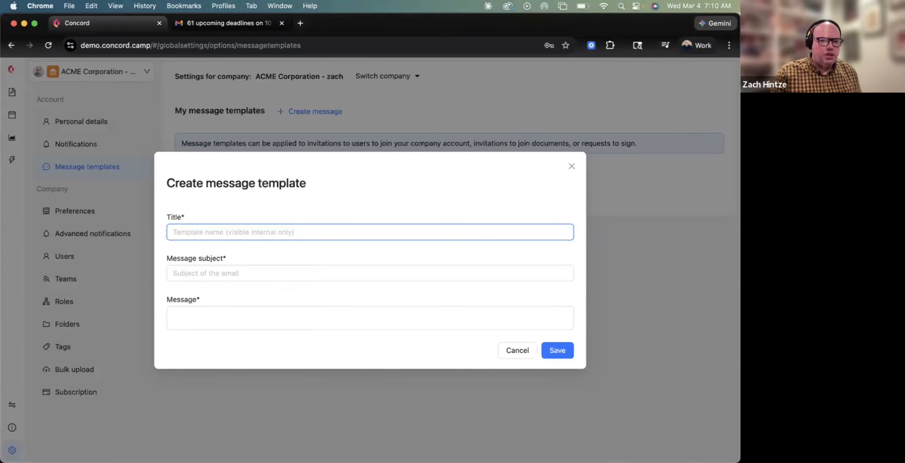
type("HR ")
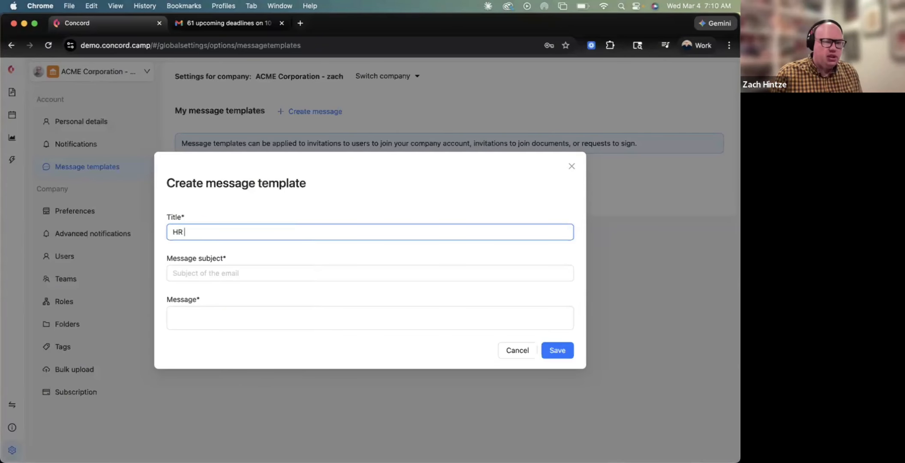
type("Template")
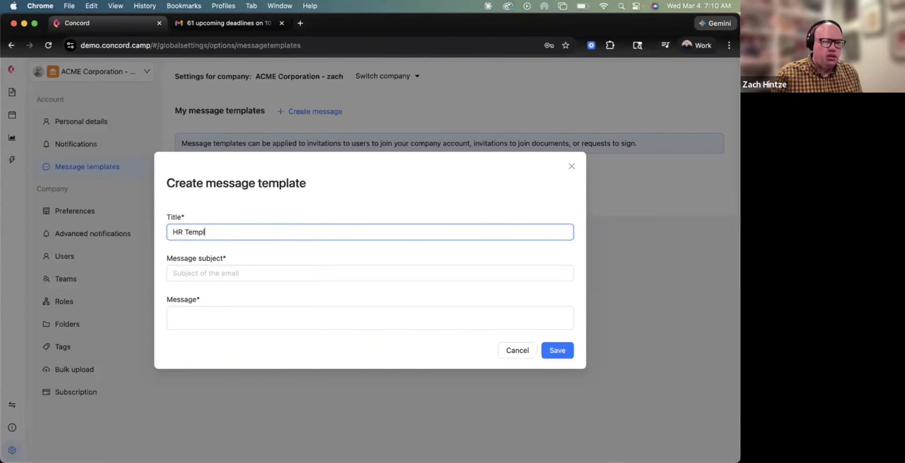
left_click(226, 271)
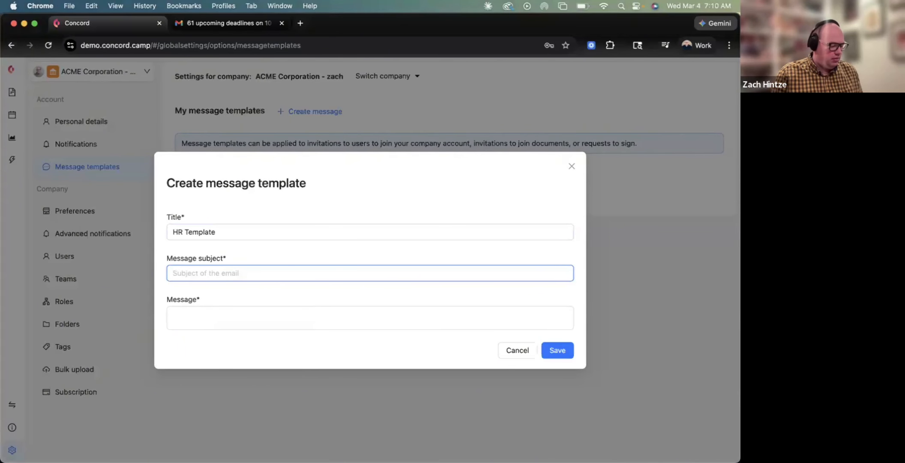
type("Welcome To The ")
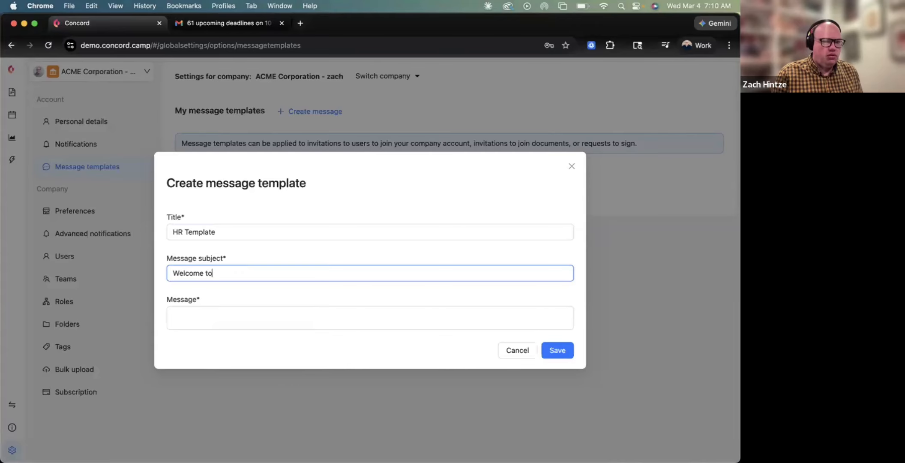
type("Team - Concord")
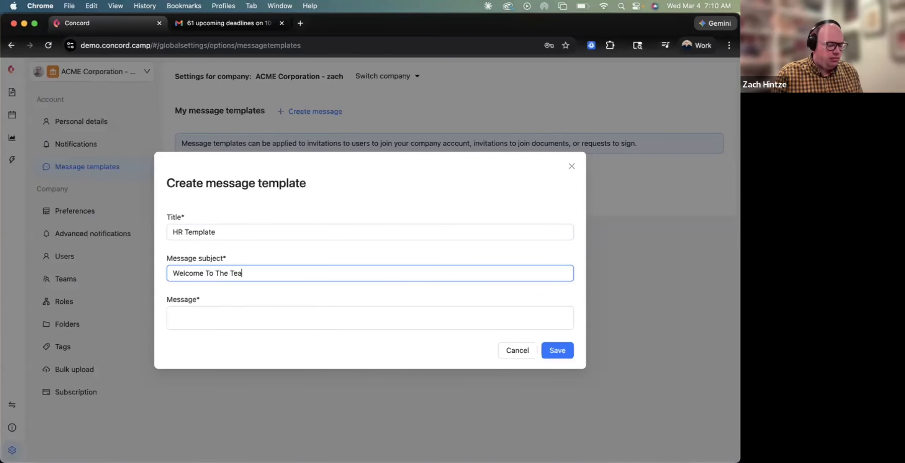
Write the message 'Hi! Here is the document to get started with Concord.' and save.
left_click(237, 316)
type("Hi! Her")
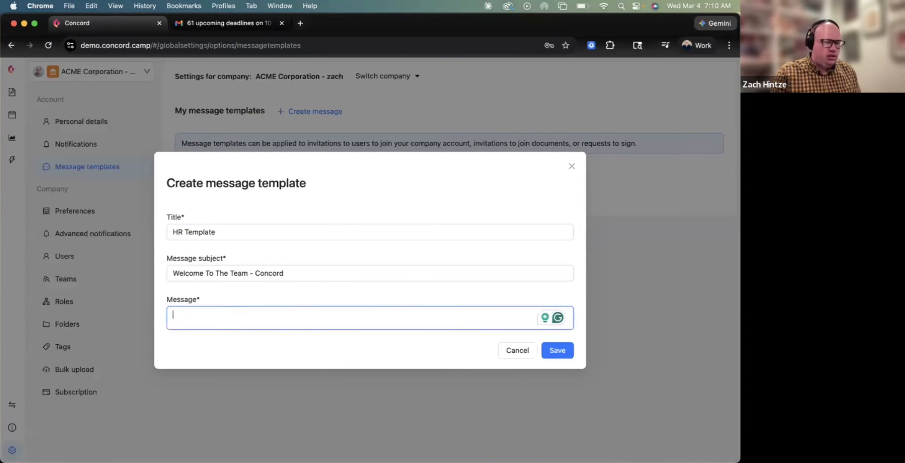
type("e is t")
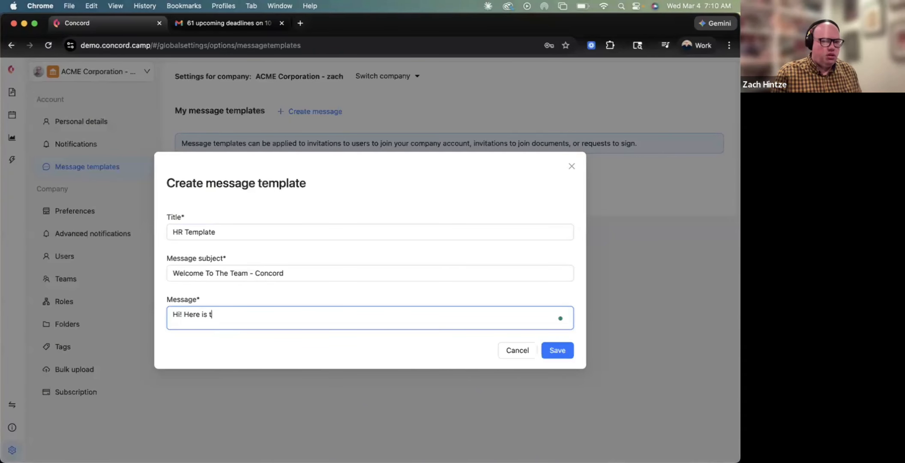
type("he document to get s")
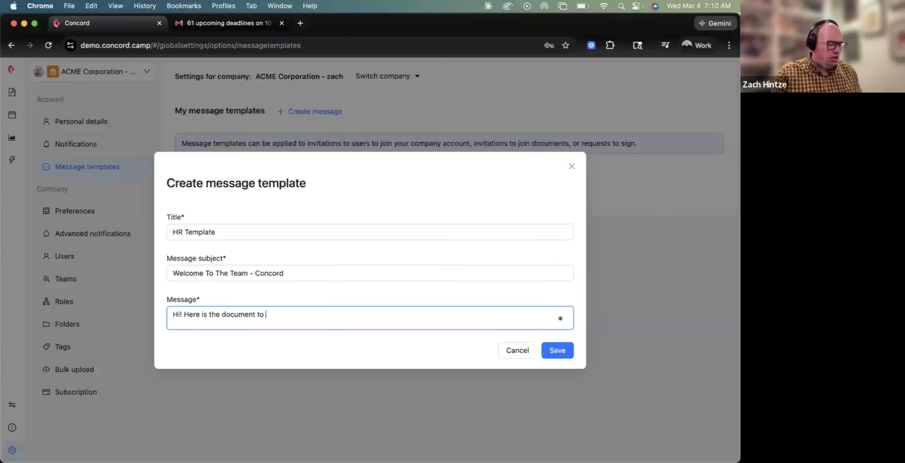
type("art")
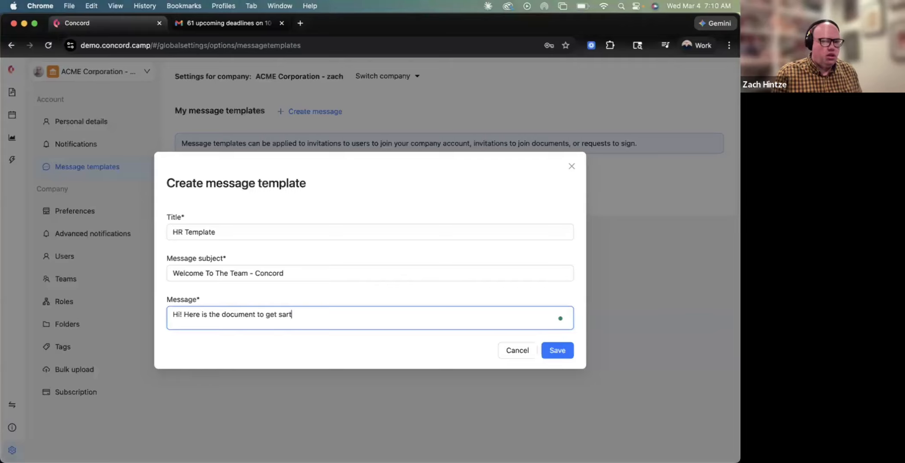
key("BackSpace")
key("BackSpace")
key("BackSpace")
type("tarted ")
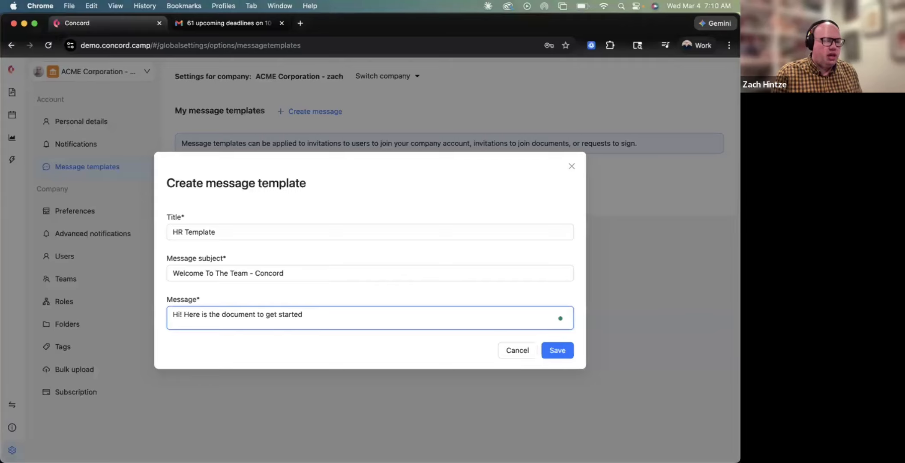
type("with Concord.")
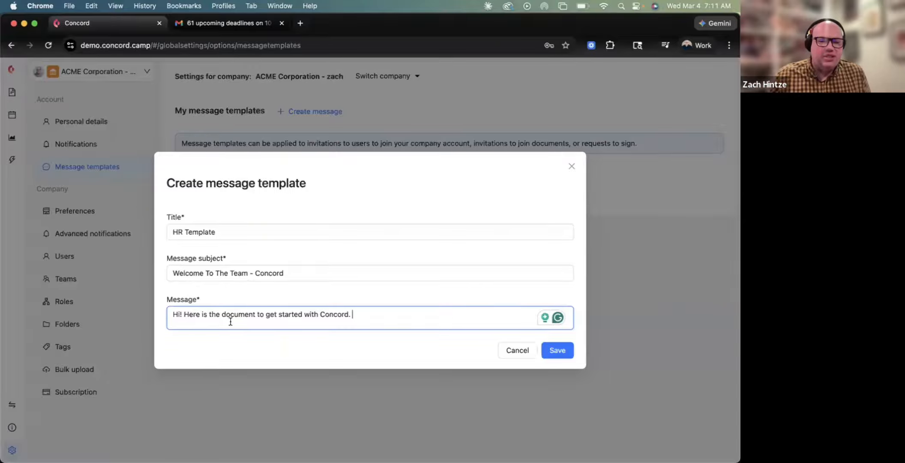
left_click(563, 352)
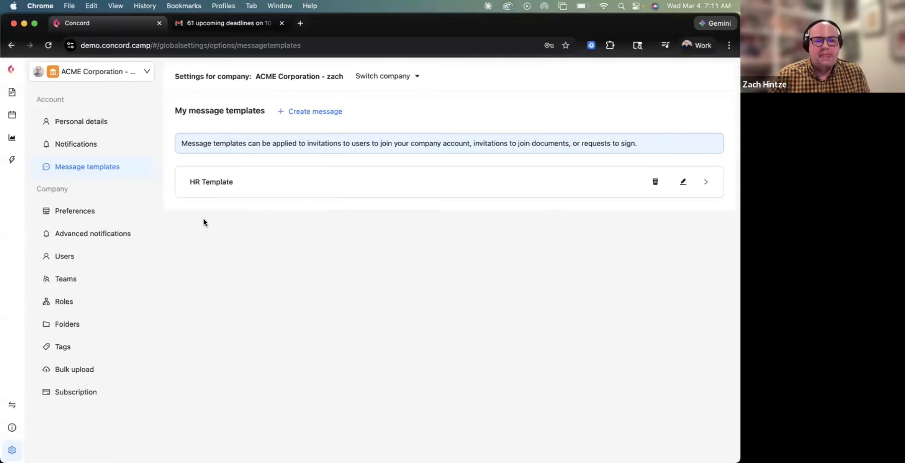
Open company Preferences and scroll through its organization and access settings.
left_click(91, 211)
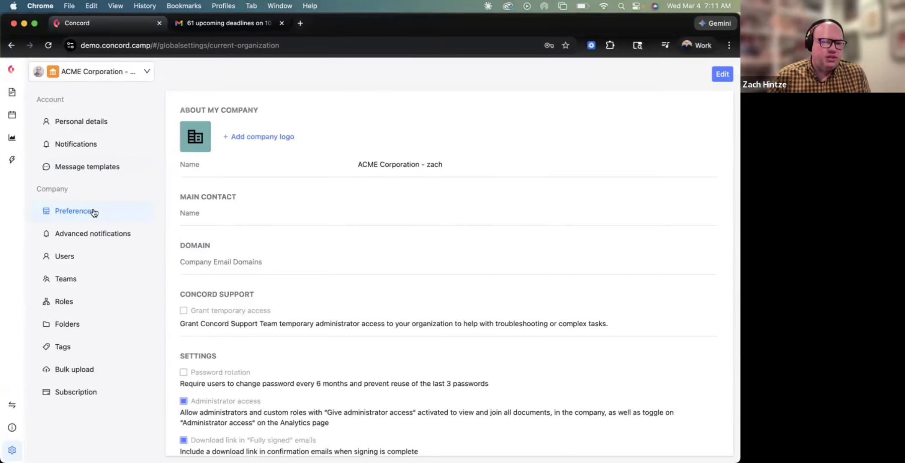
scroll(271, 273, "down", 10)
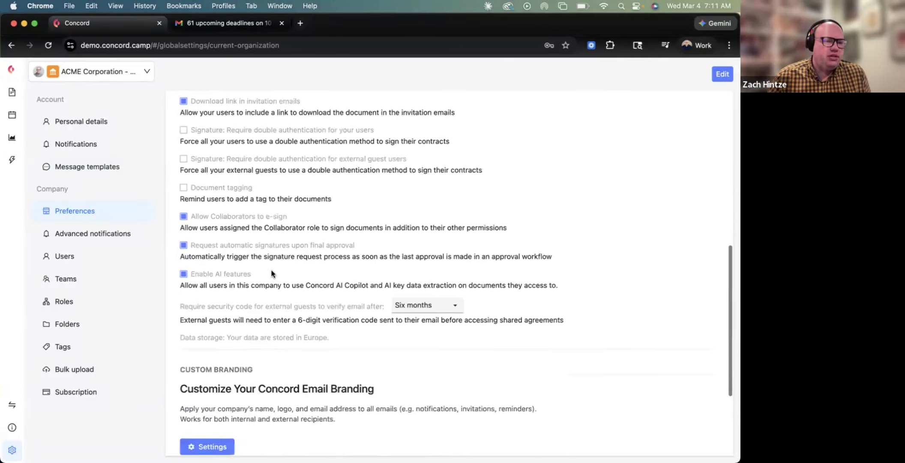
scroll(271, 273, "up", 10)
scroll(234, 213, "down", 1)
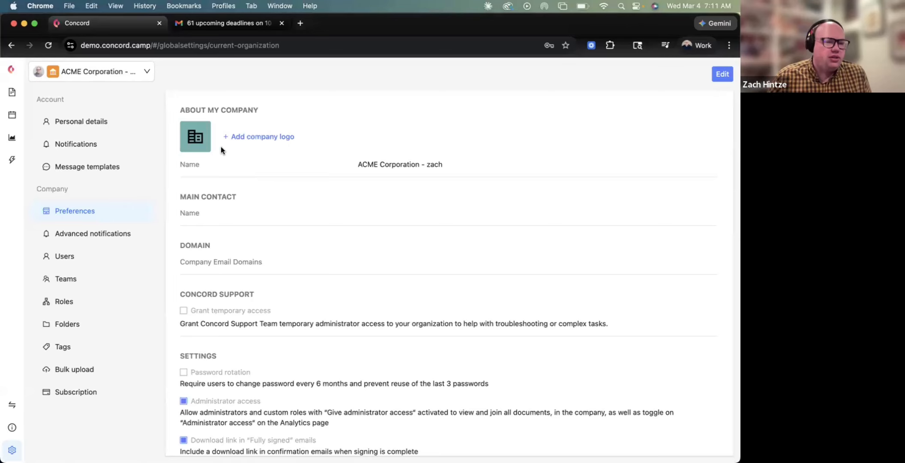
scroll(255, 192, "down", 3)
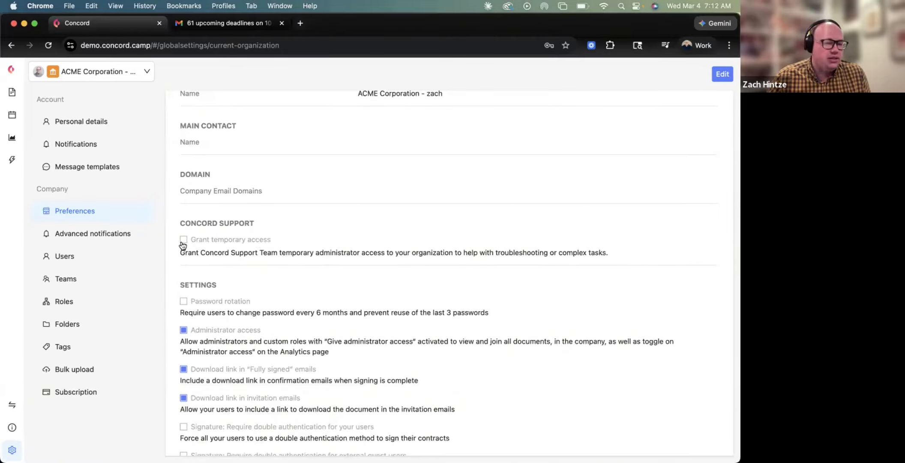
scroll(182, 245, "down", 5)
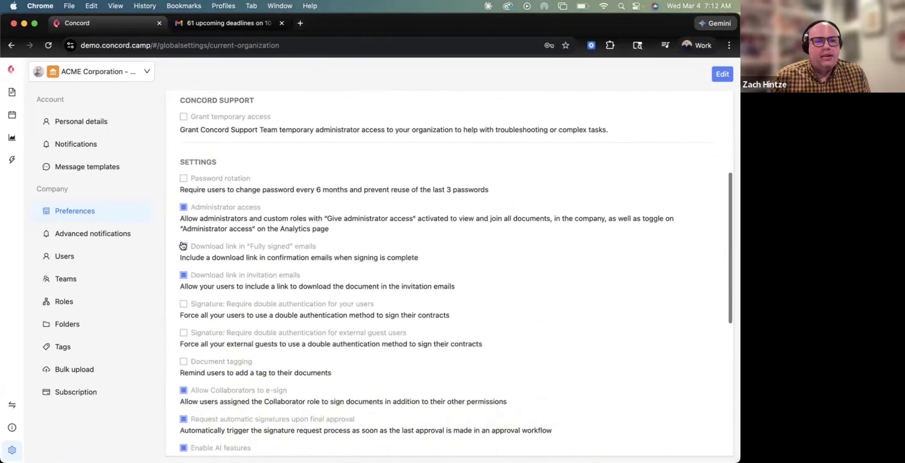
Uncheck Administrator access in company Preferences and confirm the deactivation.
left_click(183, 245)
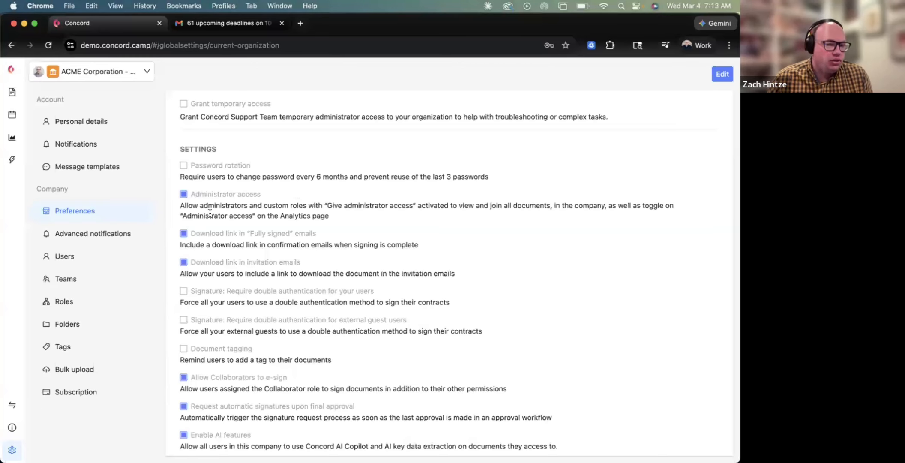
left_click(184, 194)
left_click(505, 298)
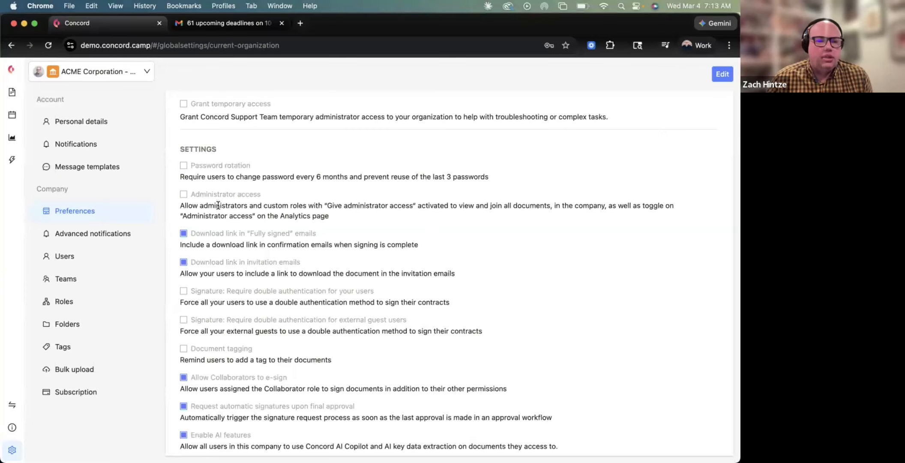
Re-enable Administrator access in company Preferences and confirm activation.
left_click(184, 196)
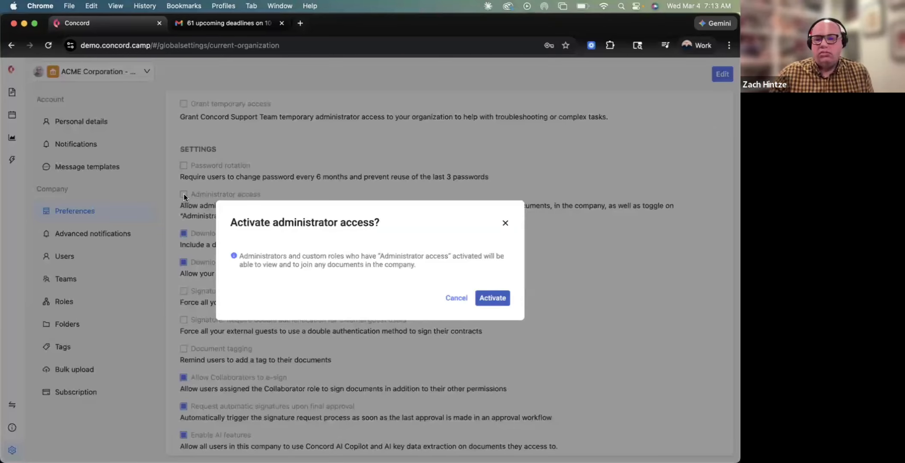
left_click(505, 299)
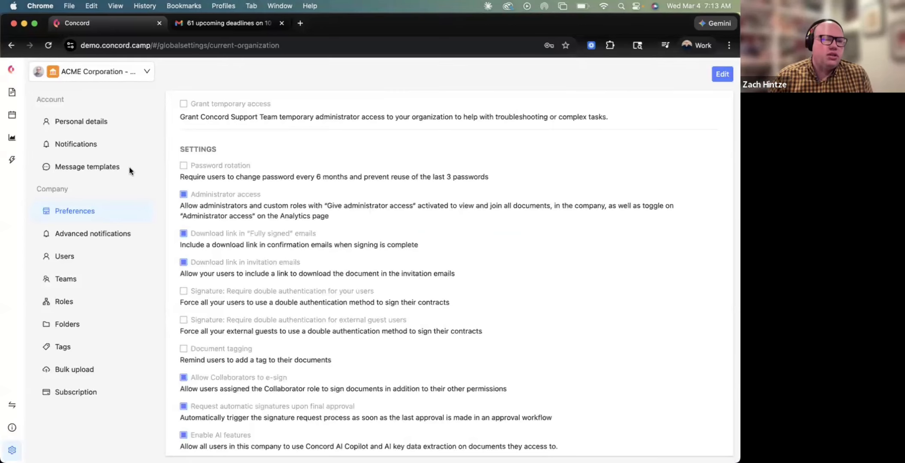
left_click(11, 69)
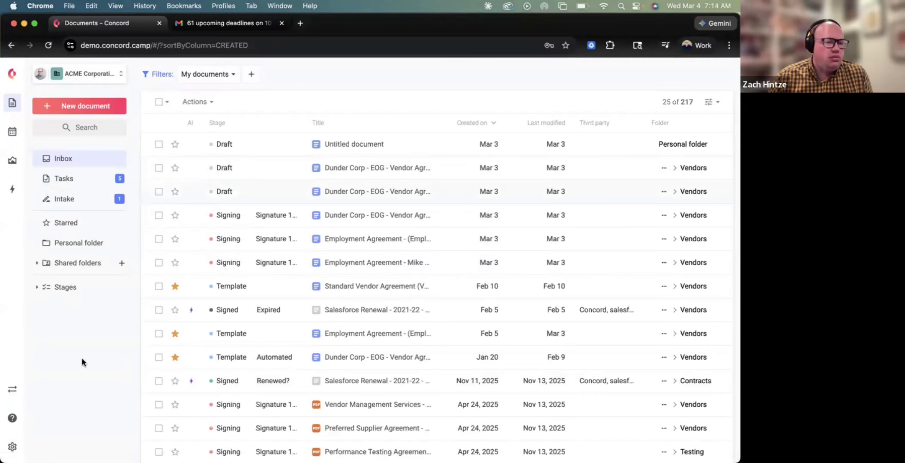
left_click(12, 446)
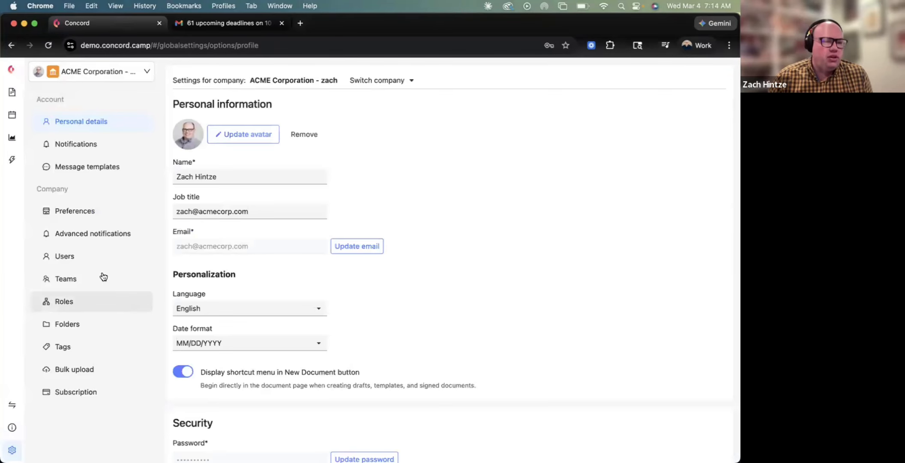
left_click(105, 216)
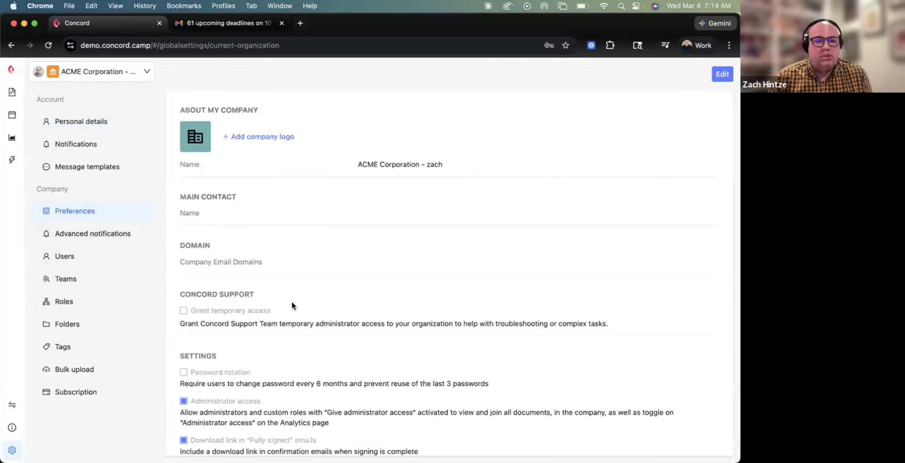
scroll(291, 302, "down", 4)
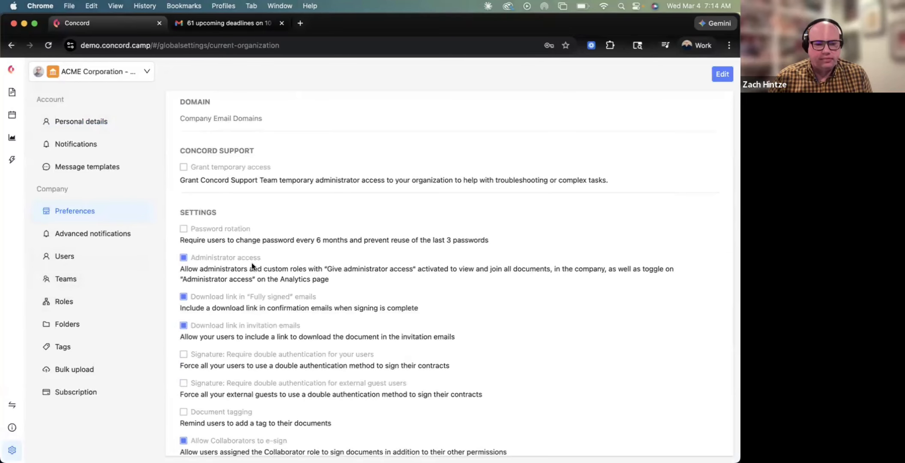
scroll(252, 263, "down", 2)
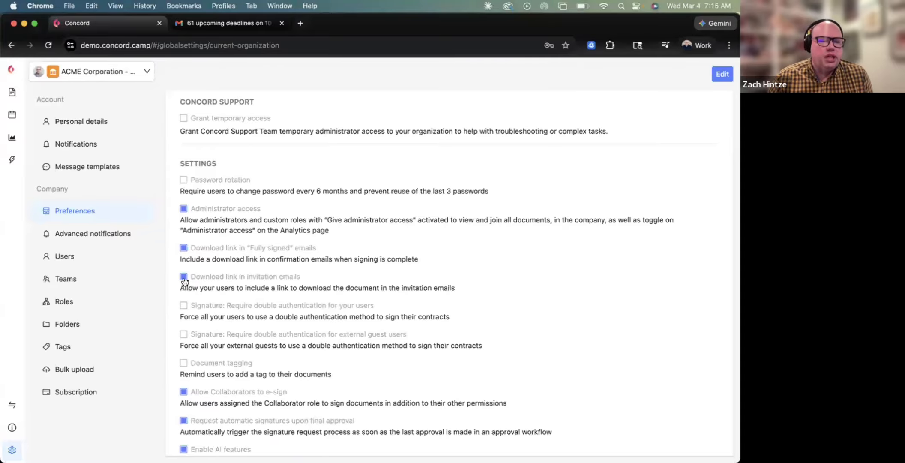
scroll(184, 281, "down", 3)
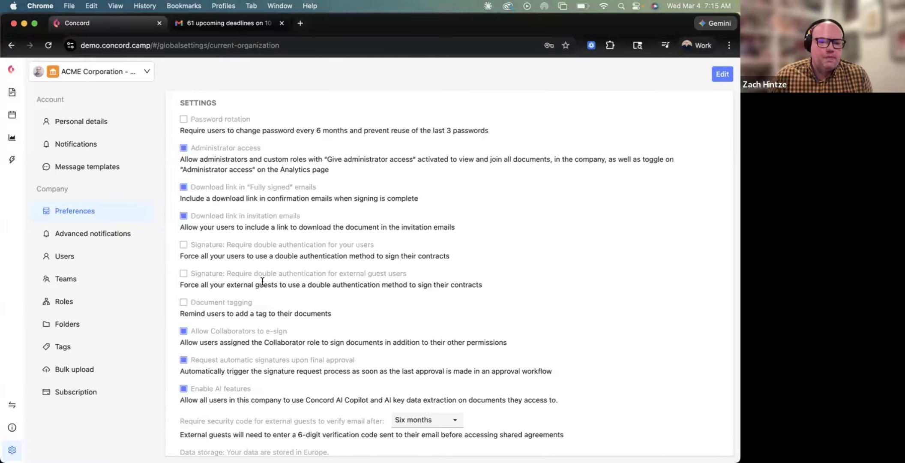
scroll(262, 281, "down", 4)
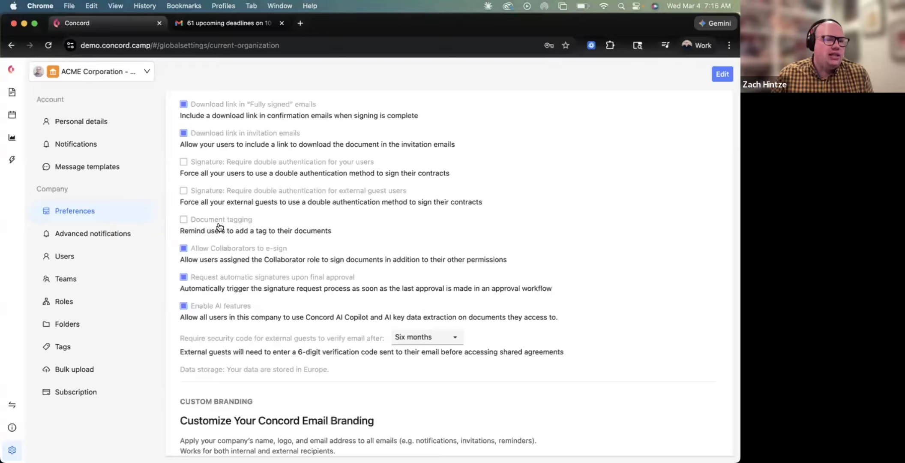
Toggle document tagging reminders on and back off, then go to the Roles settings page.
left_click(184, 220)
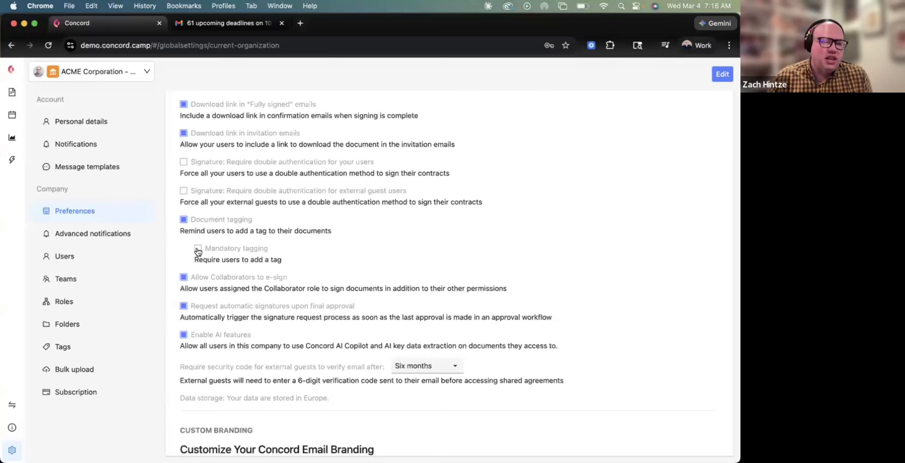
left_click(184, 221)
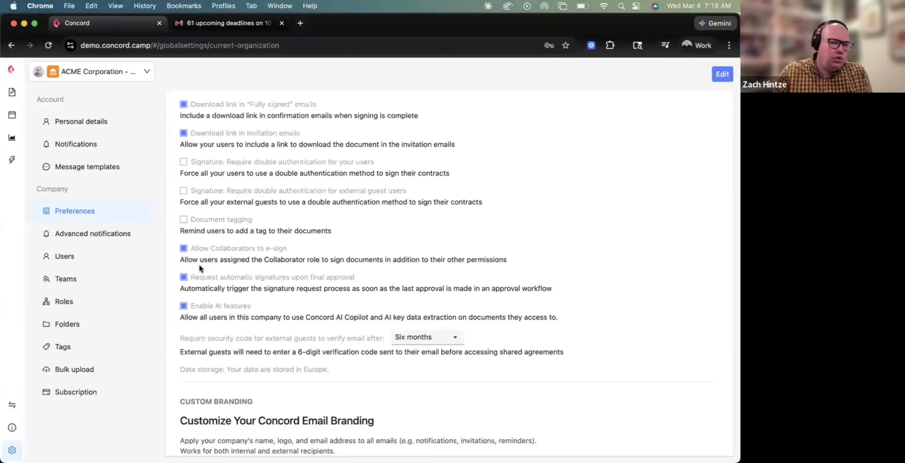
left_click(67, 302)
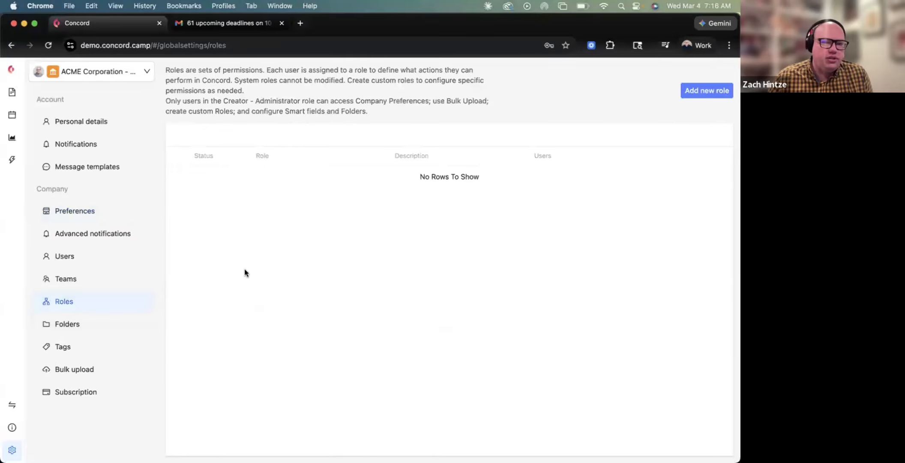
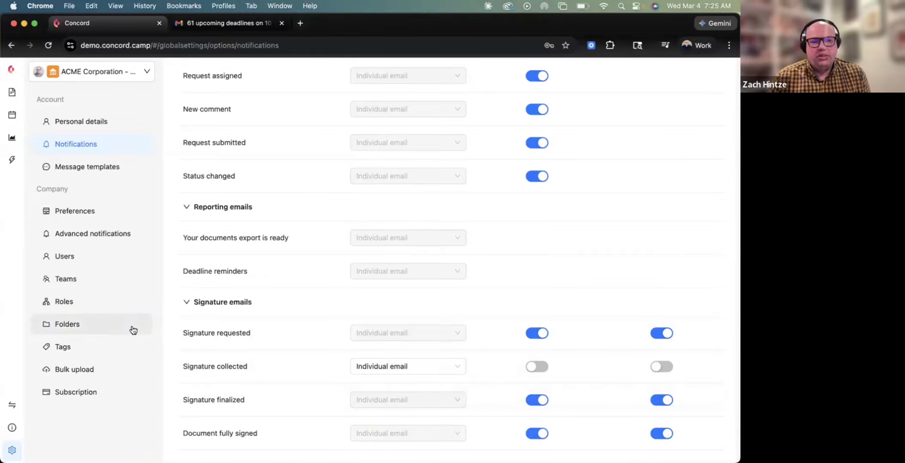
Leave the Notifications settings and go to the company Preferences page.
scroll(277, 300, "up", 10)
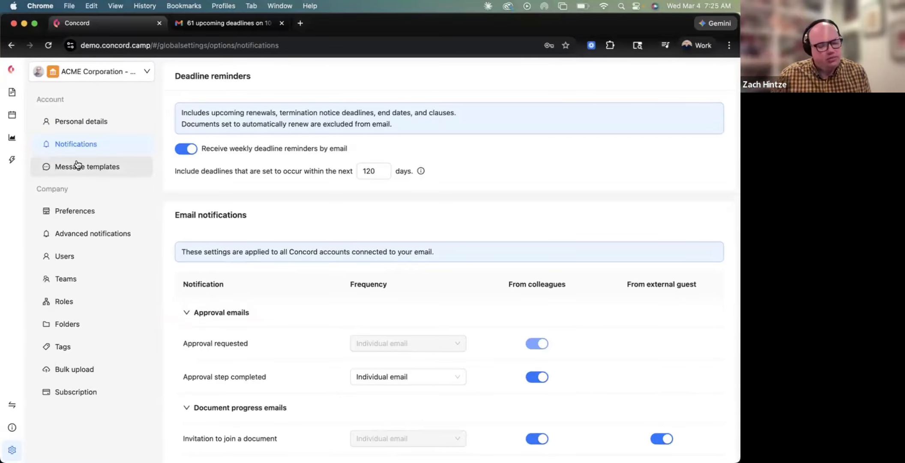
left_click(76, 215)
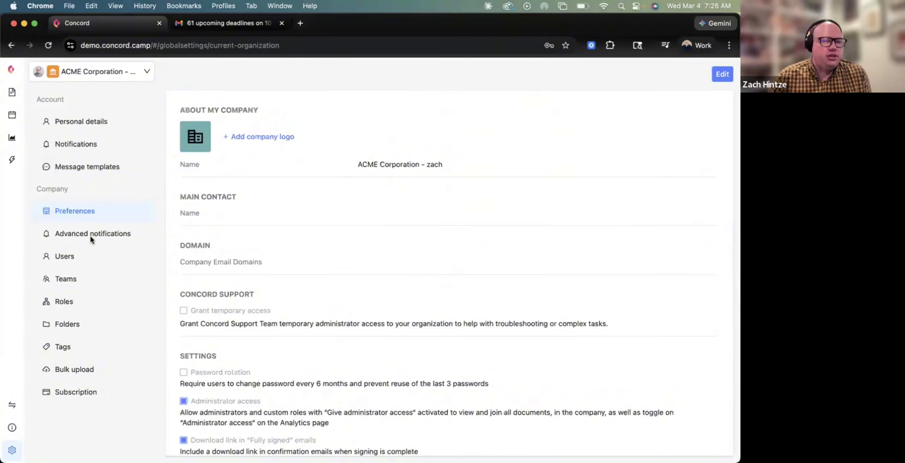
Return to the documents list and start a draft from the Employment Agreement template.
left_click(12, 74)
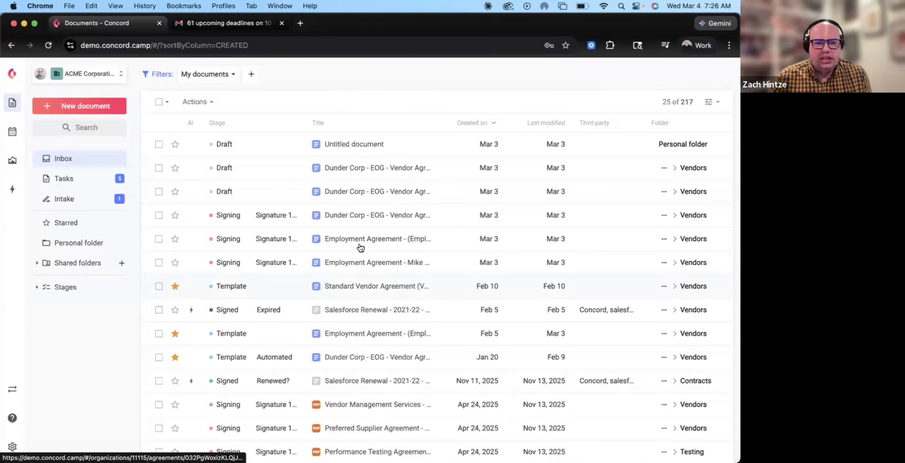
left_click(355, 339)
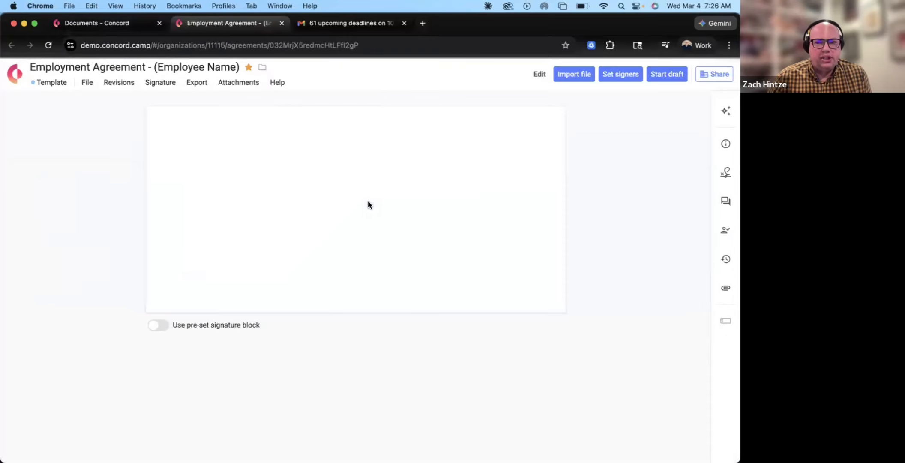
left_click(669, 77)
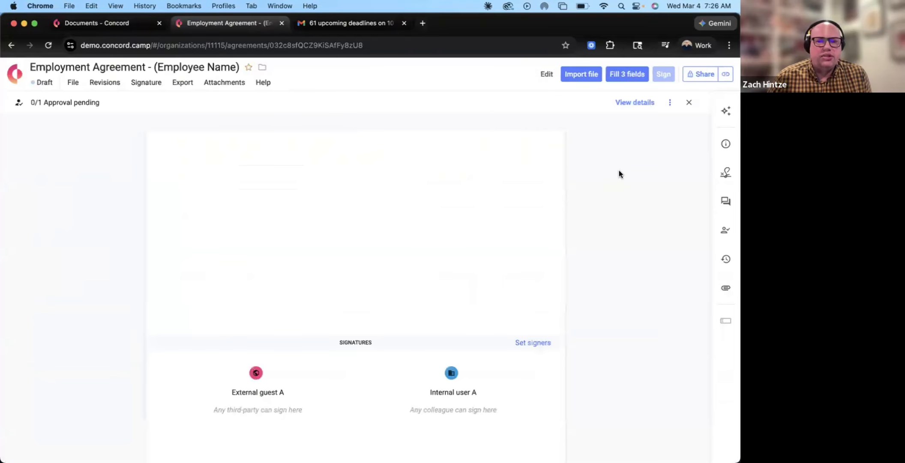
Reassign the External guest A signer slot to a chosen colleague, who inherits its fields.
left_click(718, 173)
left_click(725, 173)
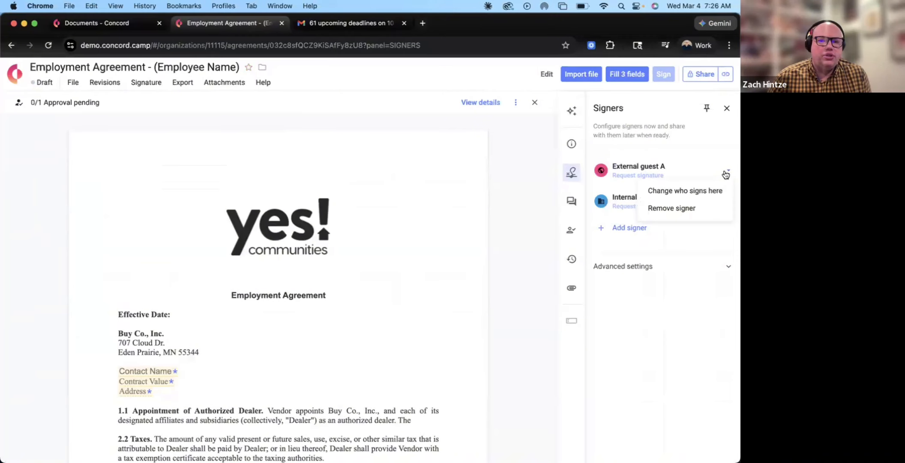
left_click(703, 193)
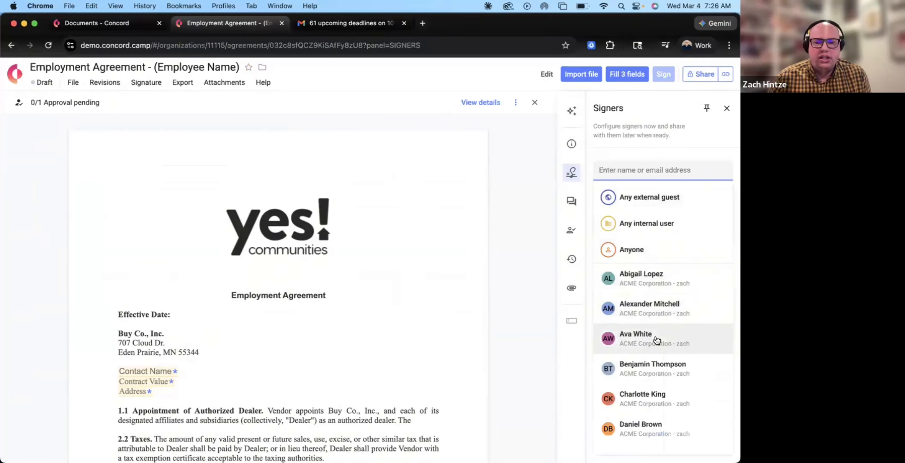
key("Escape")
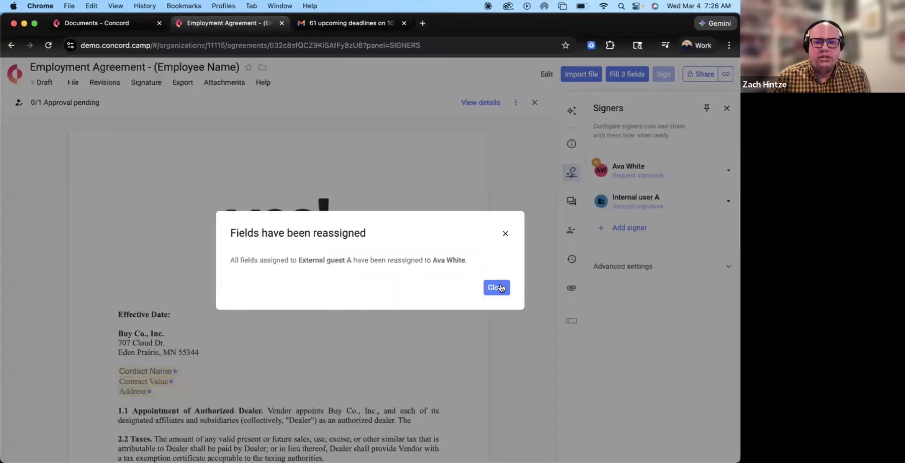
left_click(496, 287)
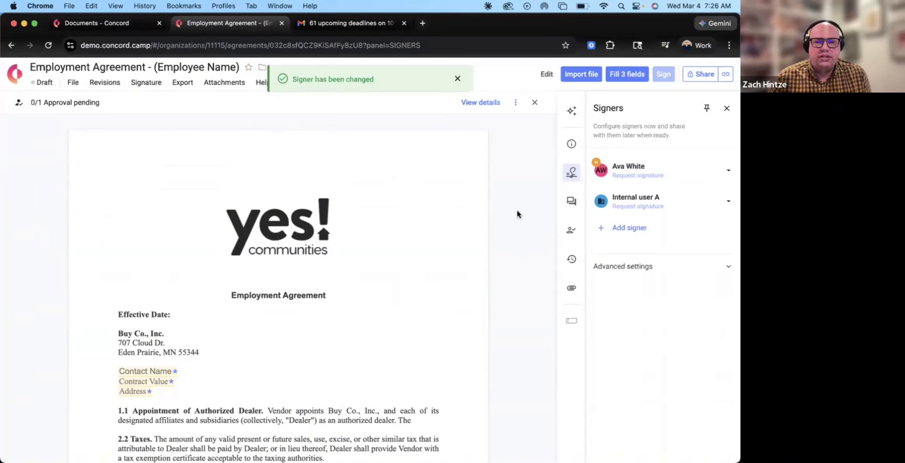
left_click(723, 168)
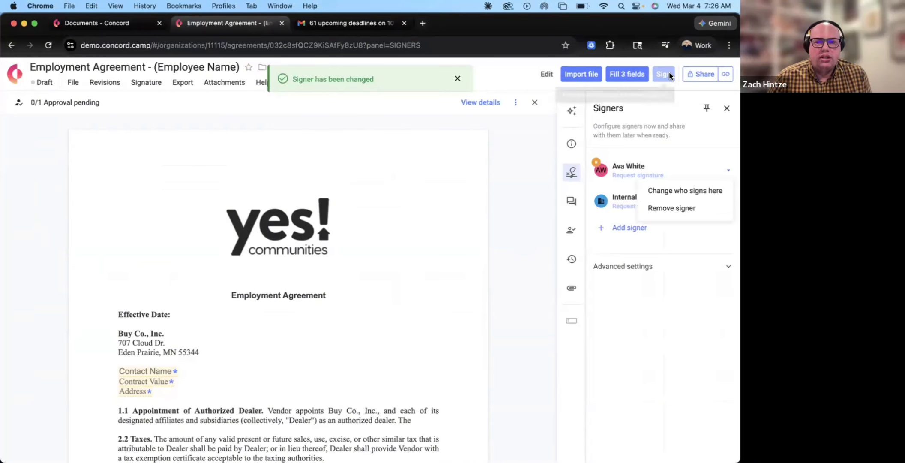
Enter the contact's name in Contact Name, 123 as Contract Value and 123 Test as Address.
left_click(122, 371)
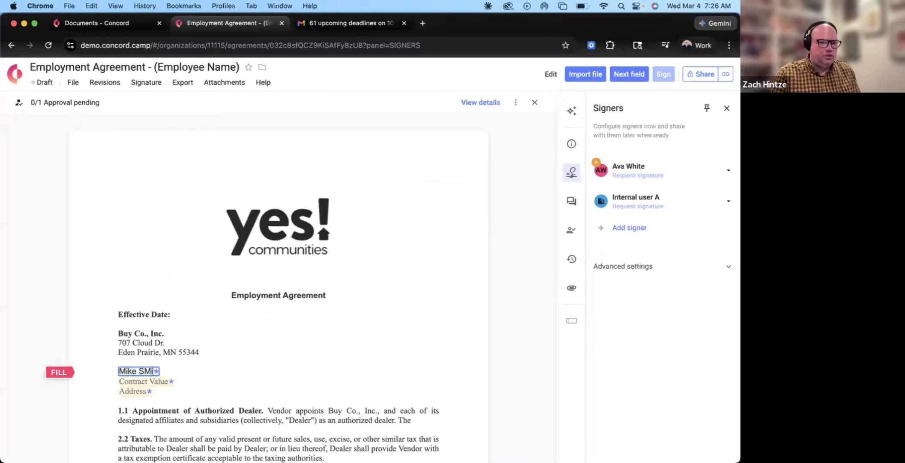
key("Tab")
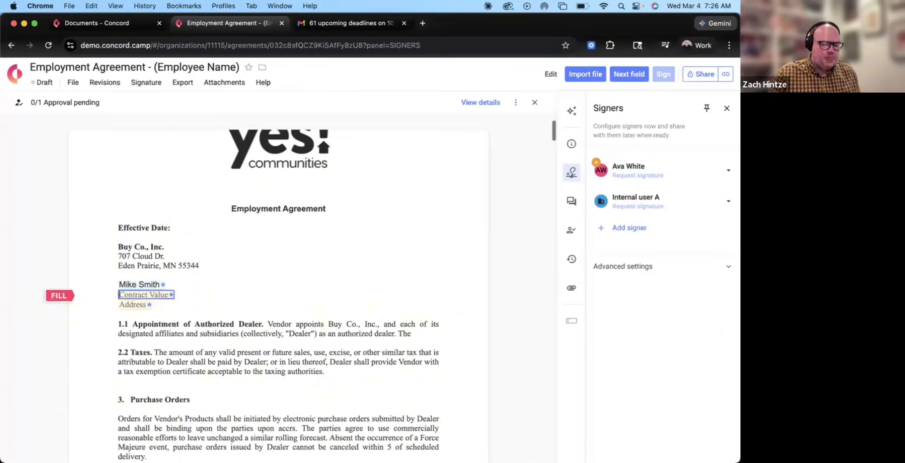
type("123")
key("Tab")
type("123")
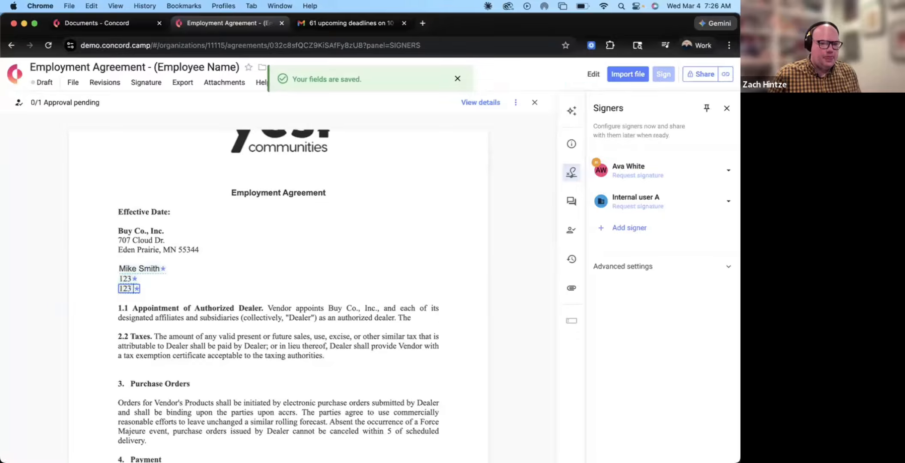
type(" Test")
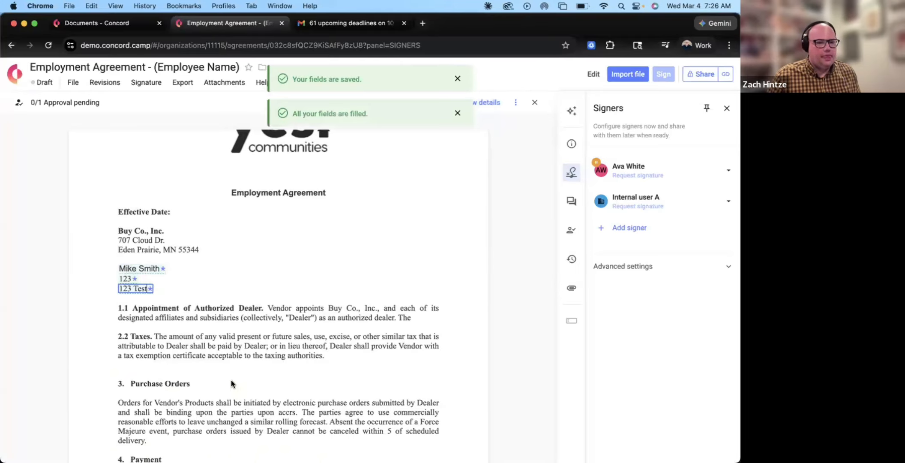
left_click(527, 368)
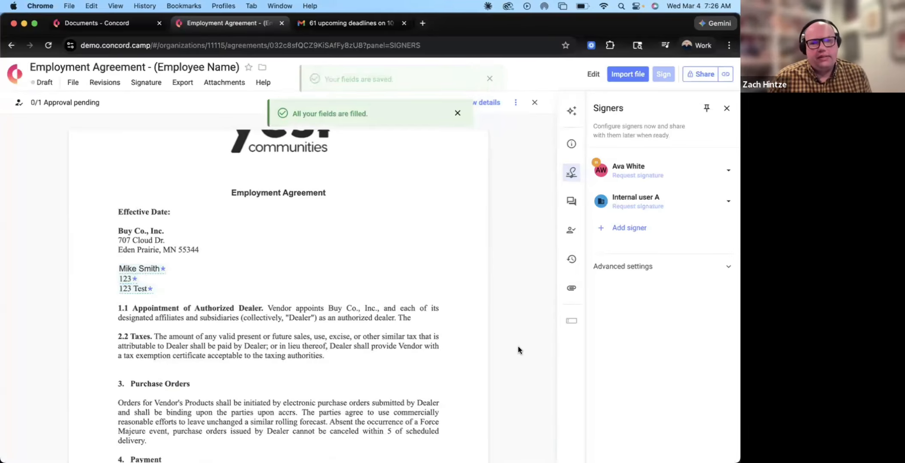
left_click(728, 170)
left_click(650, 177)
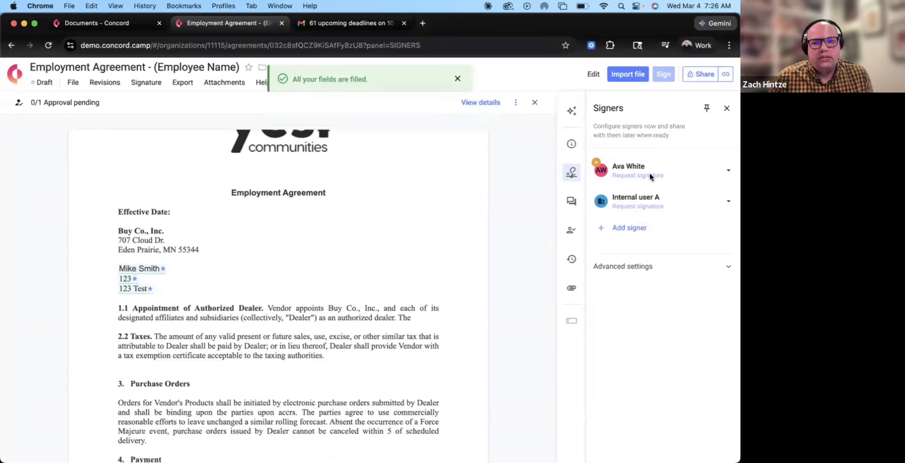
Delete the pending approval step from the agreement's Approvals.
left_click(571, 230)
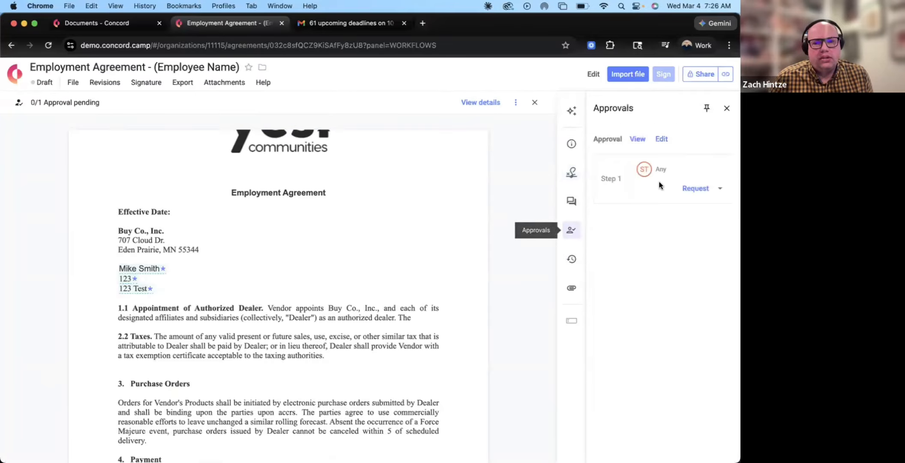
left_click(661, 138)
left_click(475, 402)
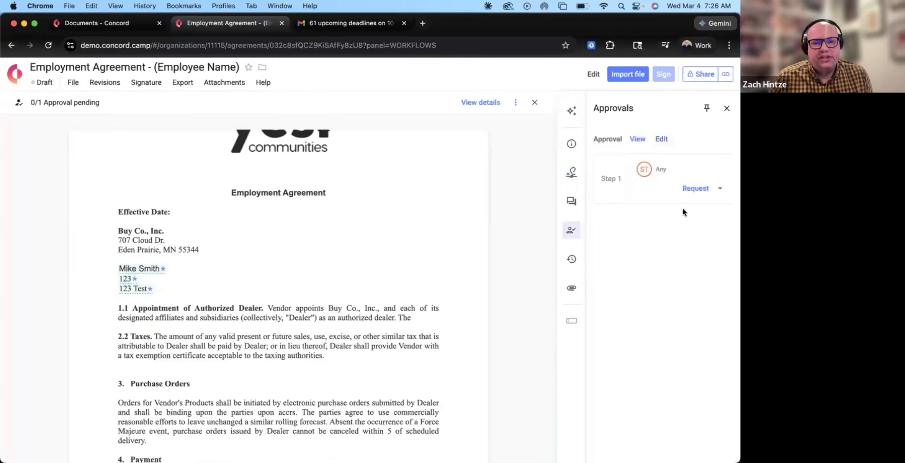
Request the first signer's signature, moving the agreement from Draft to Signing.
left_click(570, 172)
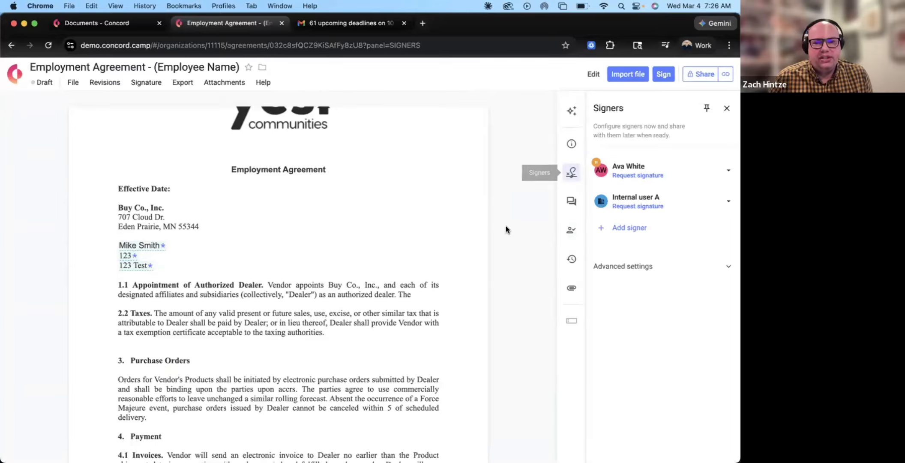
left_click(655, 176)
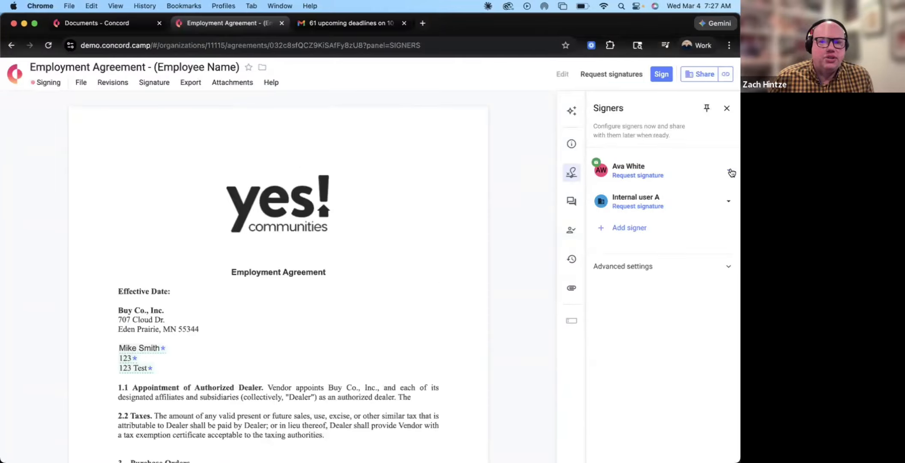
left_click(728, 171)
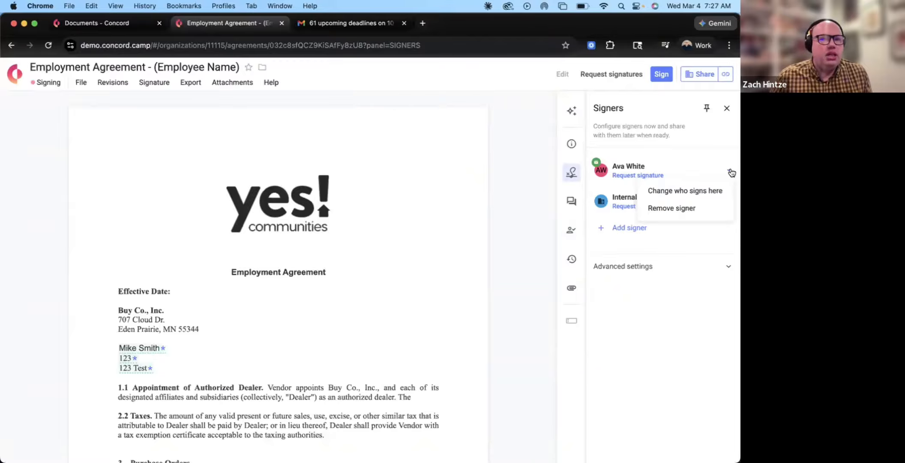
left_click(555, 179)
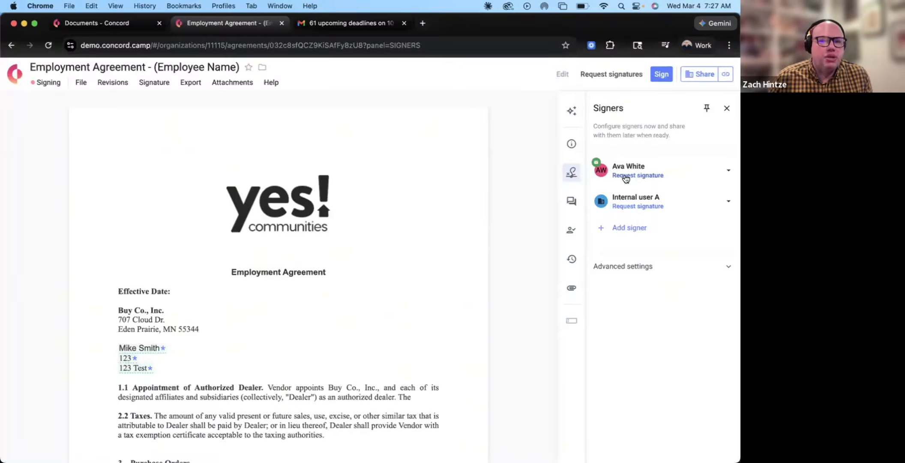
In the sharing dialog, search Add people and add the matching contact as a recipient.
left_click(690, 76)
left_click(268, 172)
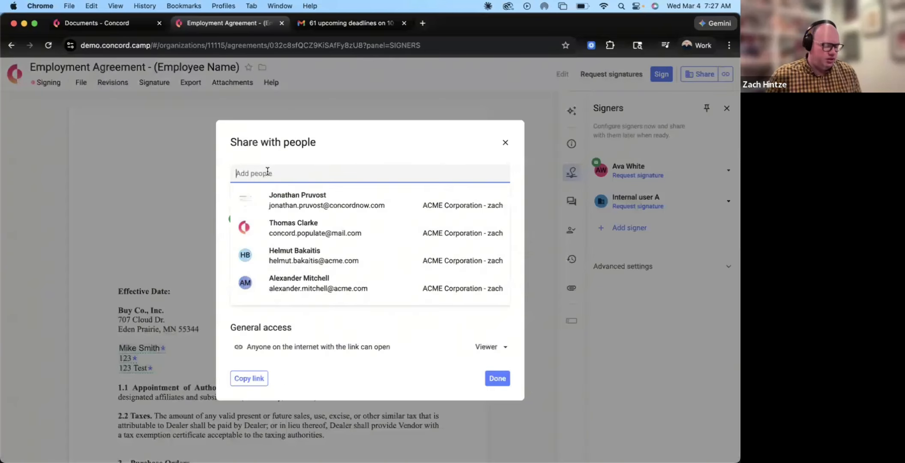
type("ava")
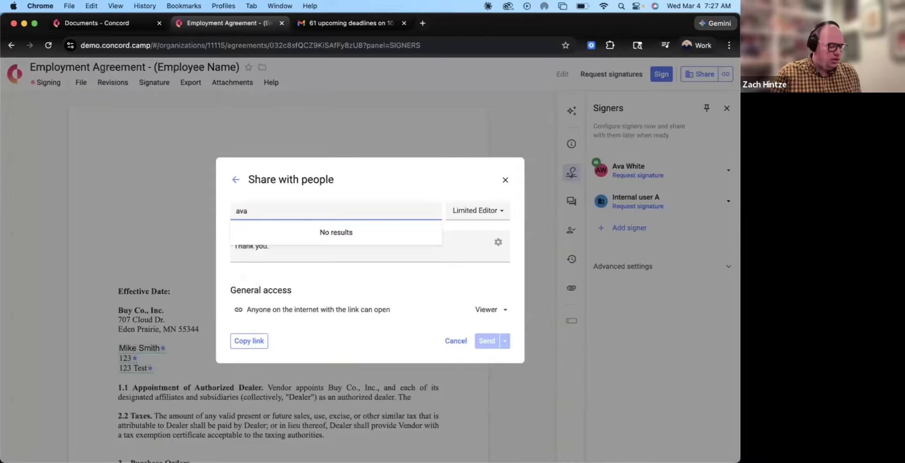
key("BackSpace")
key("BackSpace")
key("BackSpace")
type("mike")
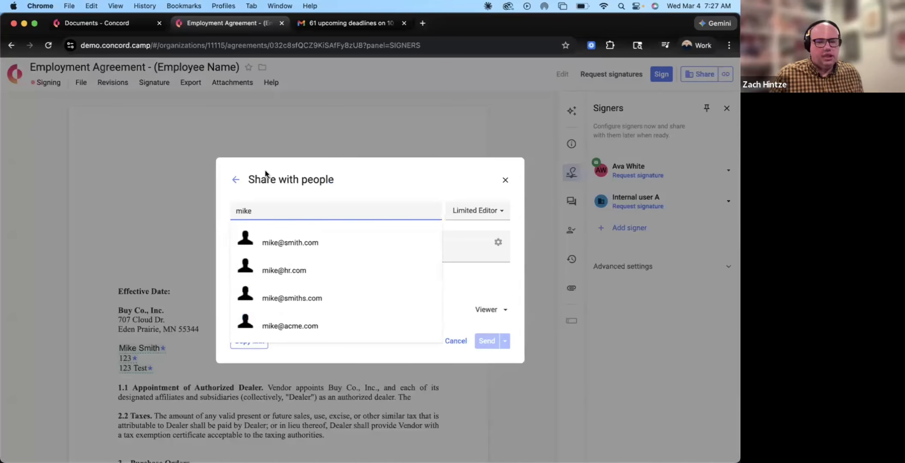
left_click(309, 242)
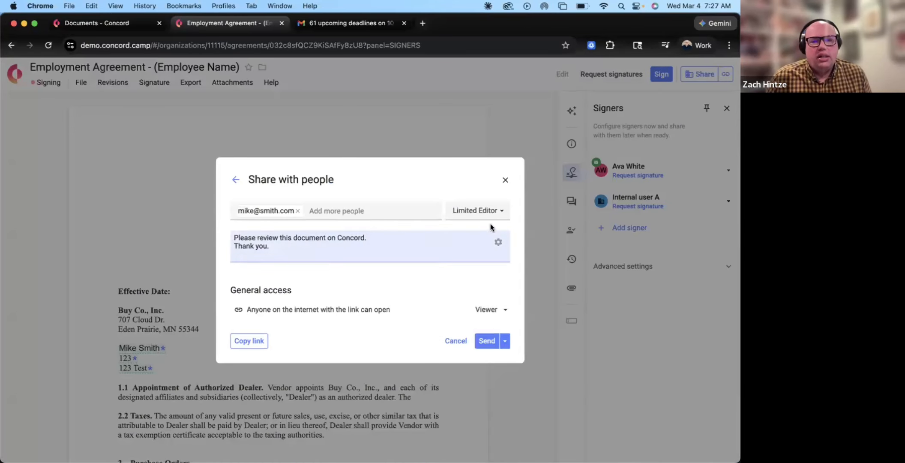
Send the default review invitation with Limited Editor access, then close the sharing dialog.
left_click_drag(334, 252, 200, 237)
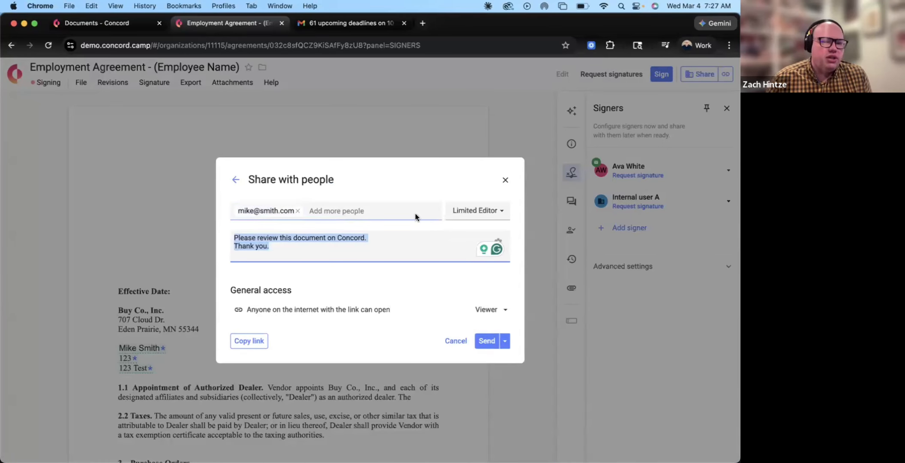
left_click(286, 251)
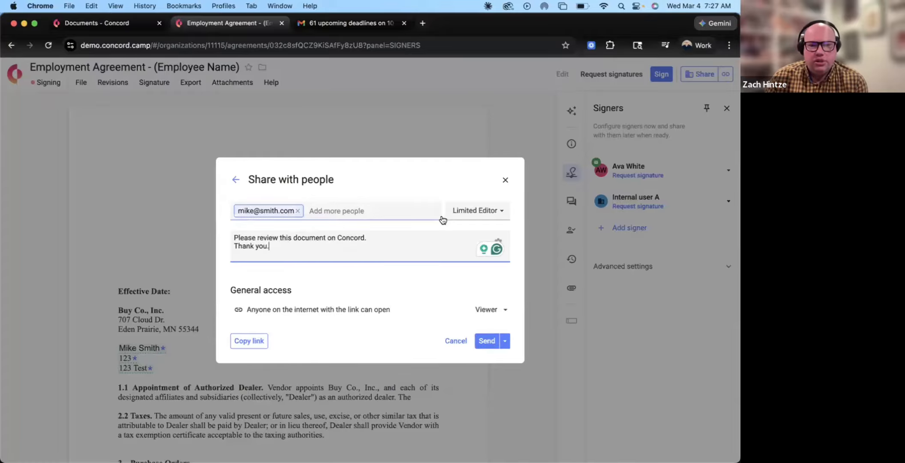
left_click(468, 216)
left_click(281, 245)
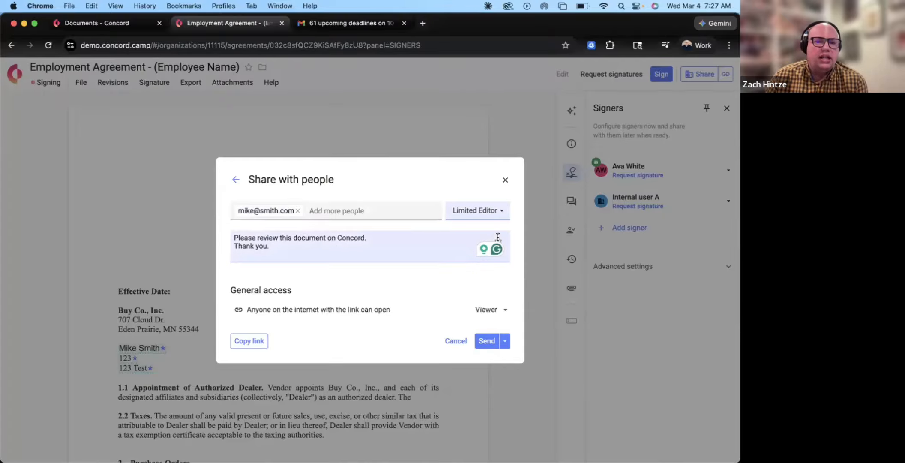
left_click(497, 240)
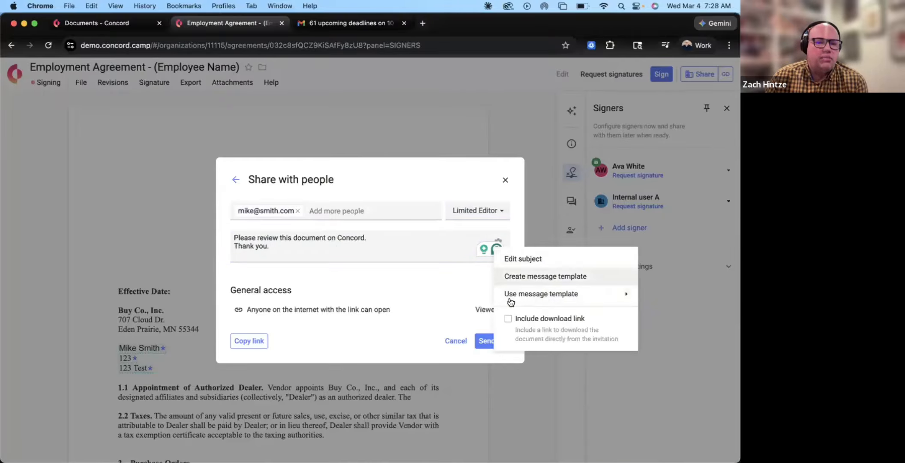
mouse_move(510, 302)
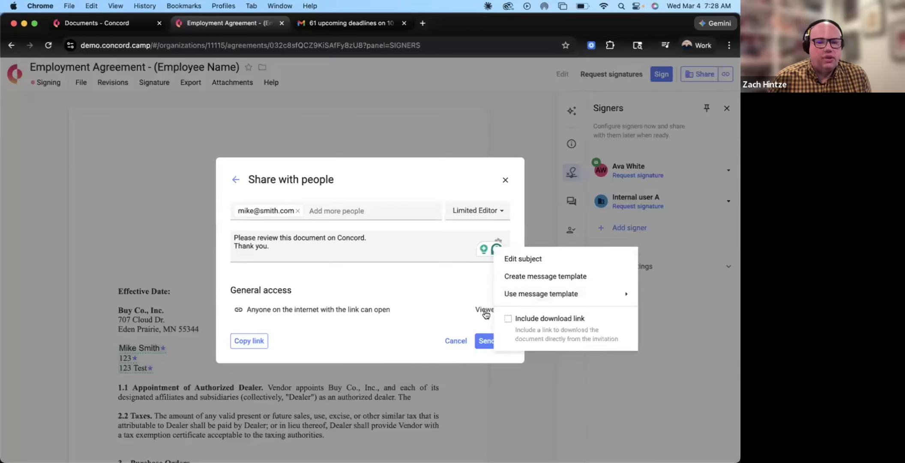
left_click(486, 357)
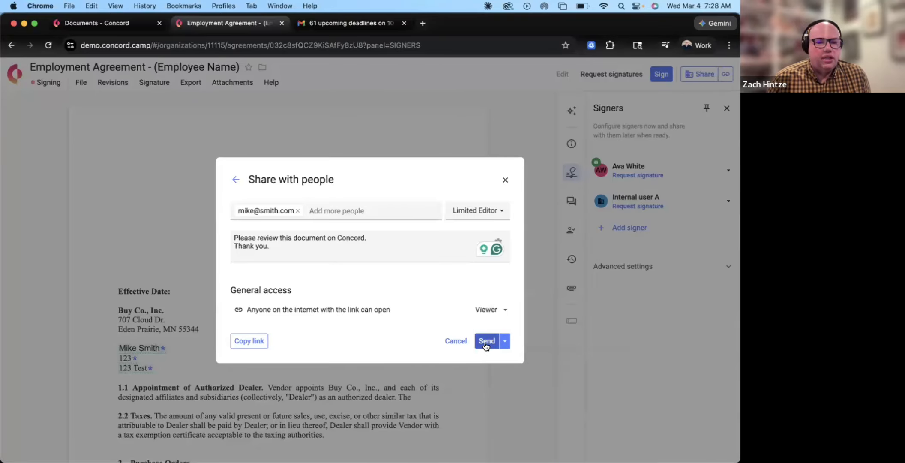
left_click(486, 341)
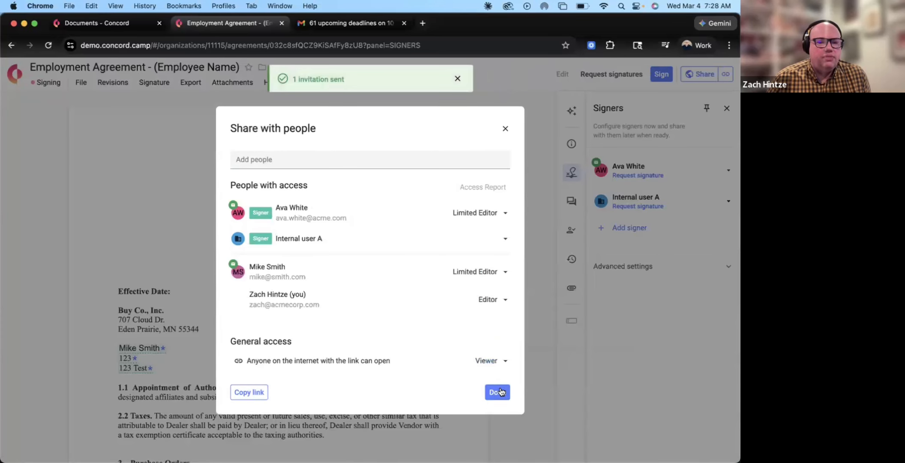
left_click(666, 81)
left_click(698, 76)
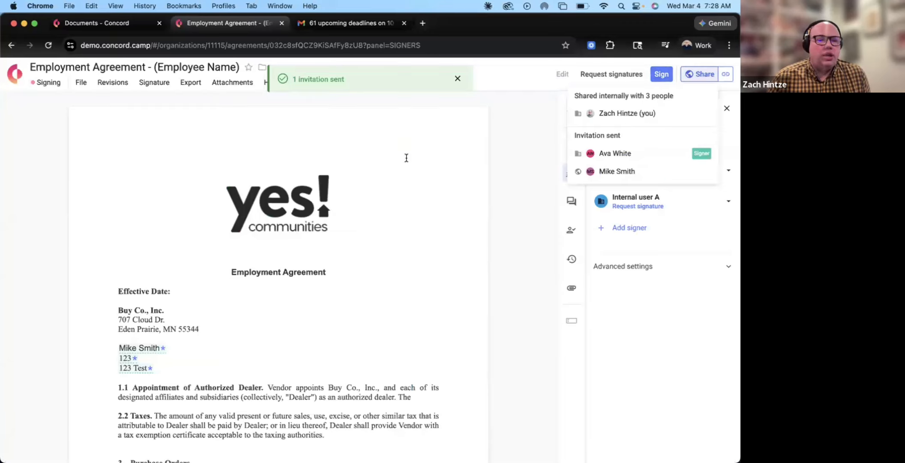
mouse_move(685, 79)
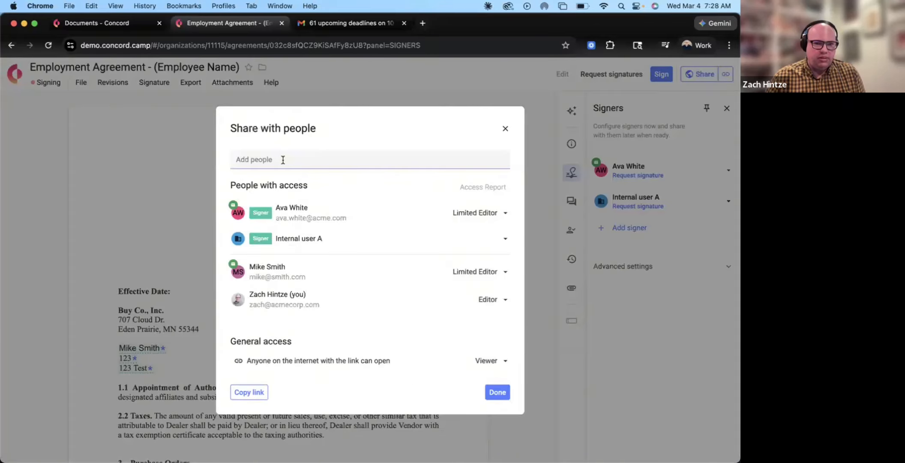
left_click(282, 160)
type("ste")
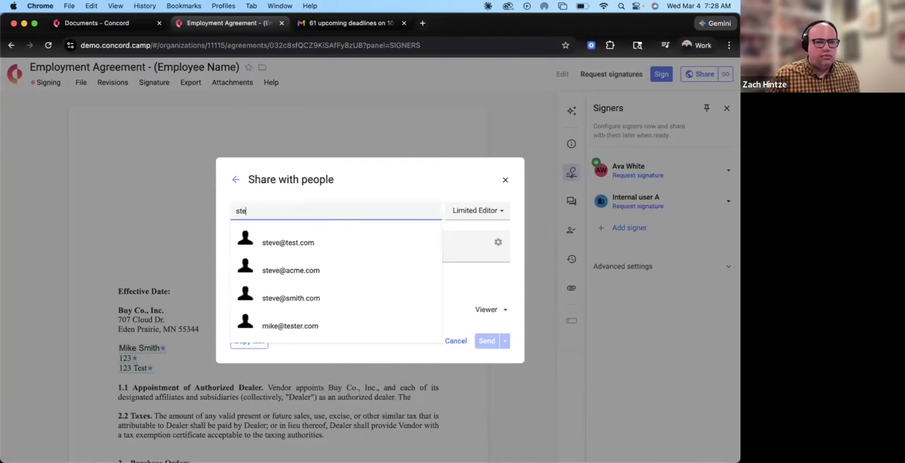
left_click(287, 234)
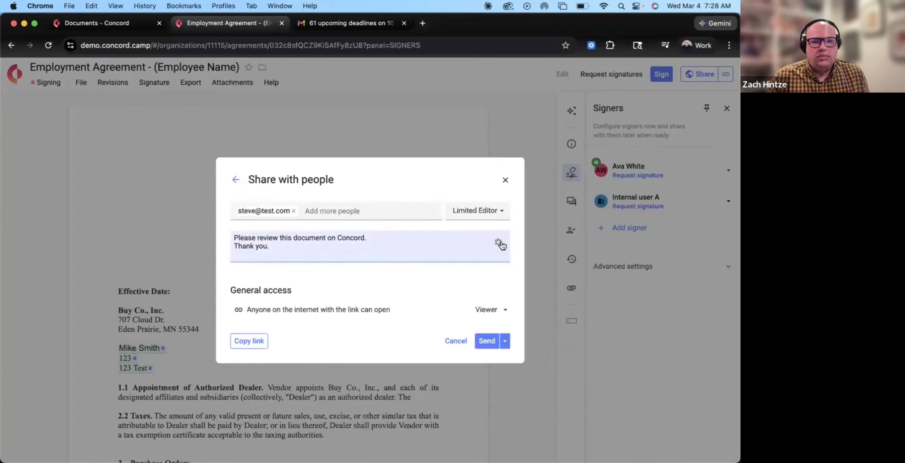
left_click(505, 341)
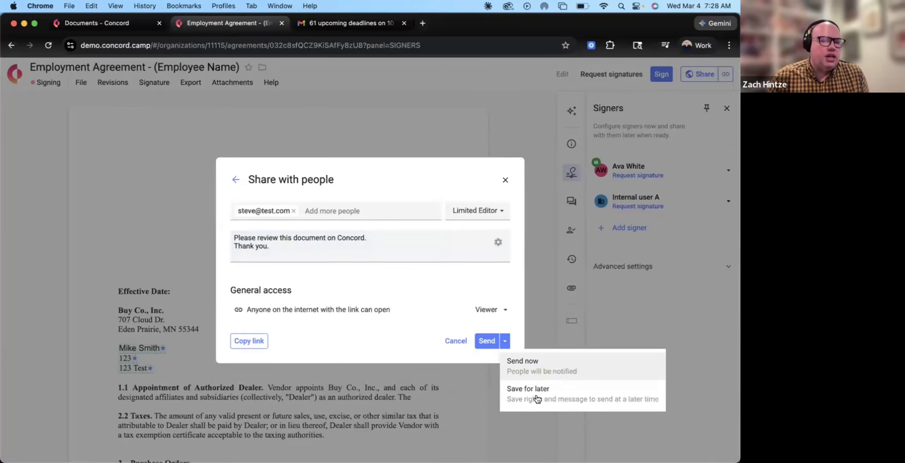
left_click(418, 287)
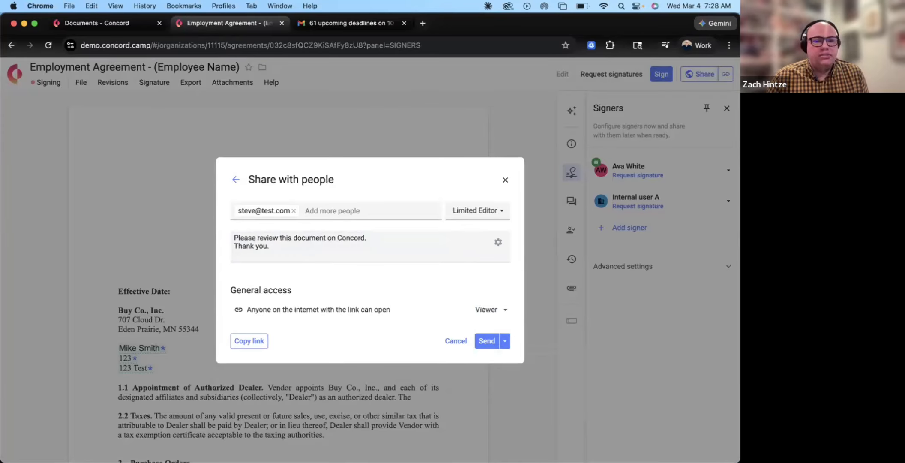
left_click(250, 259)
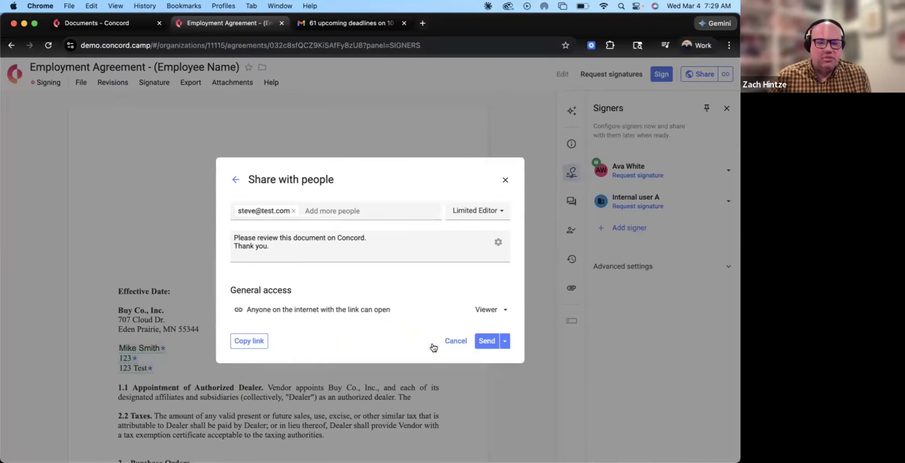
left_click(454, 341)
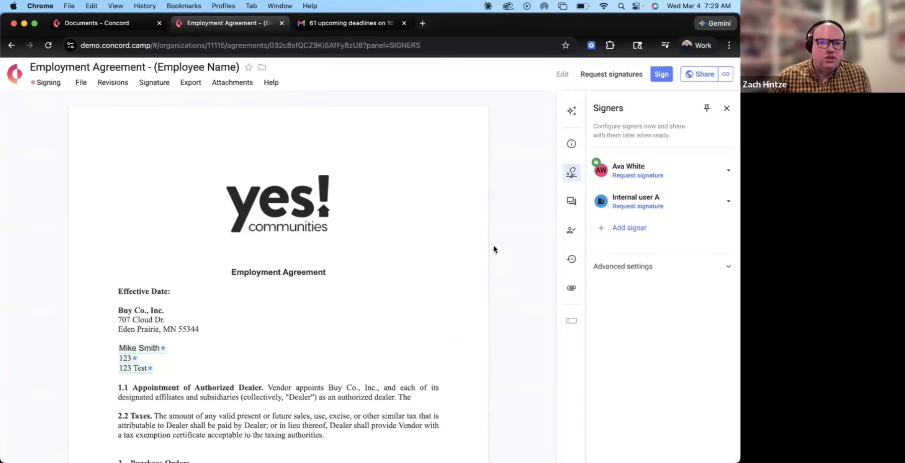
scroll(493, 248, "down", 1)
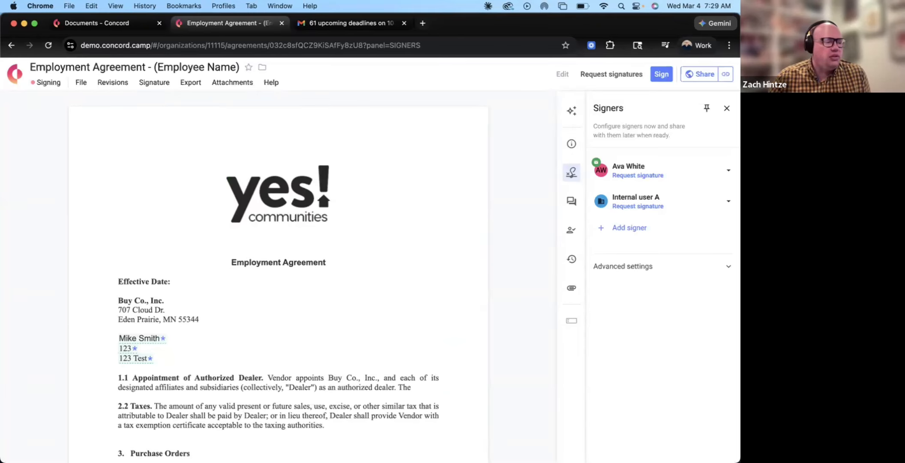